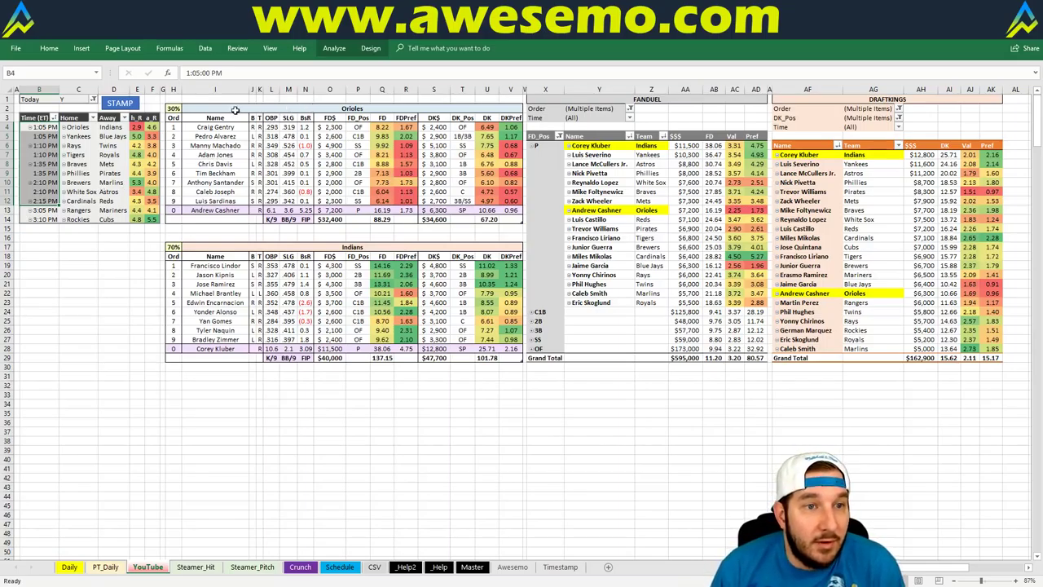
Select the Orioles team heading and stamp the Orioles–Indians game.
{"action": "left_click", "coordinate": [244, 105]}
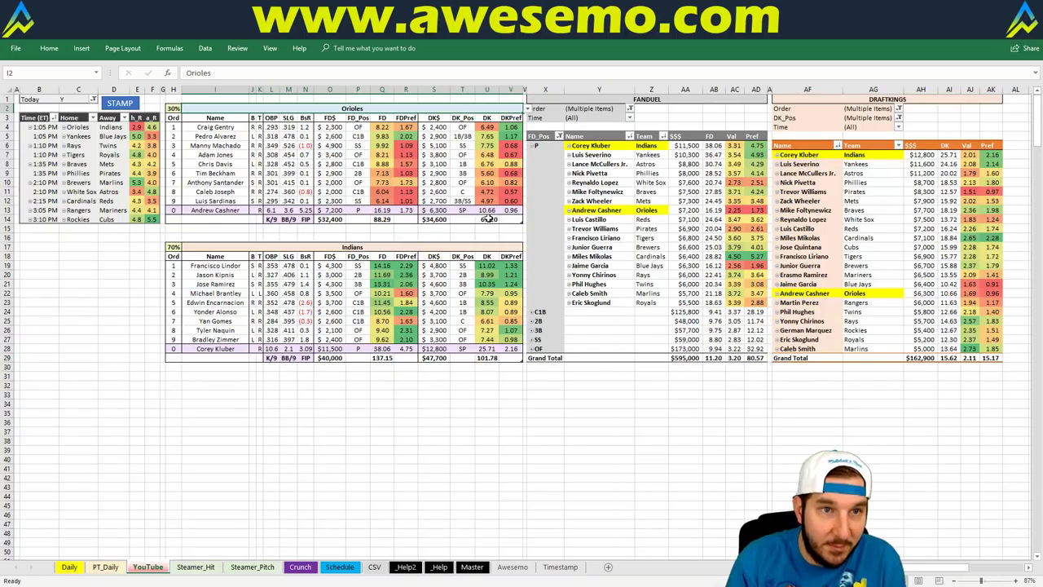
{"action": "left_click", "coordinate": [121, 102]}
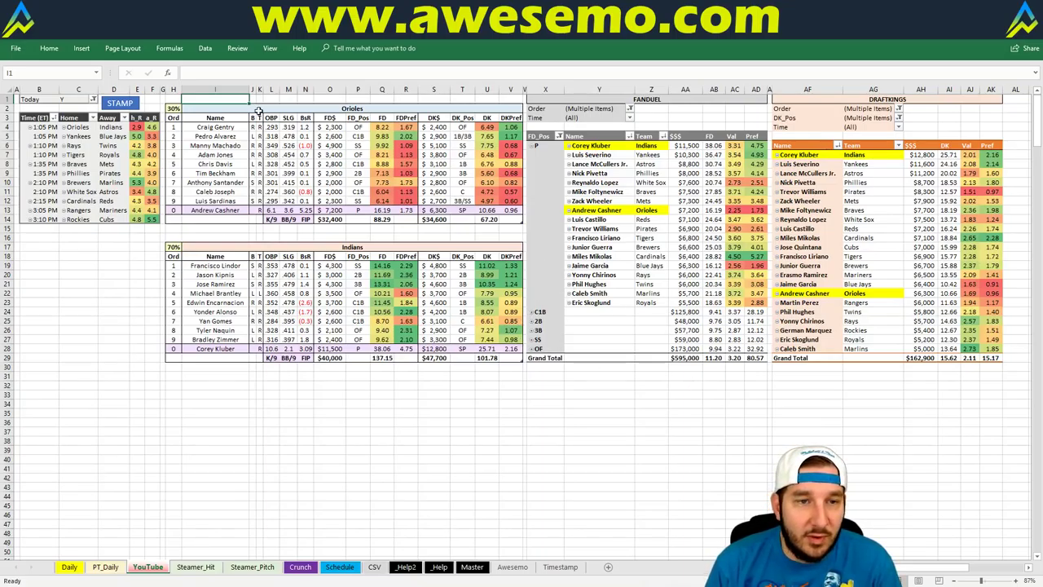
Change the home team in the matchup heading to Yankees and stamp the game.
{"action": "left_click", "coordinate": [414, 106]}
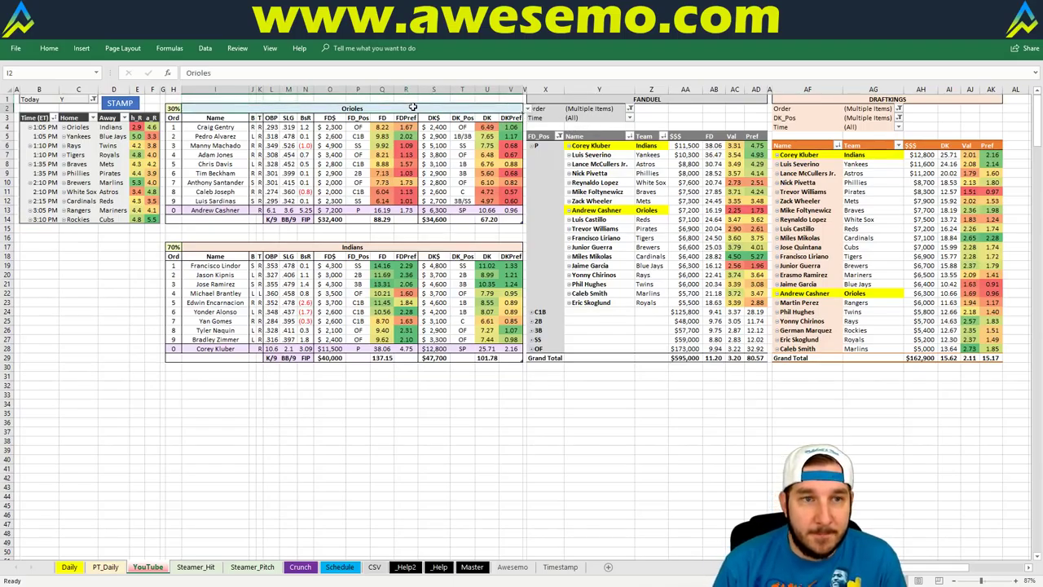
{"action": "type", "text": "Yankees"}
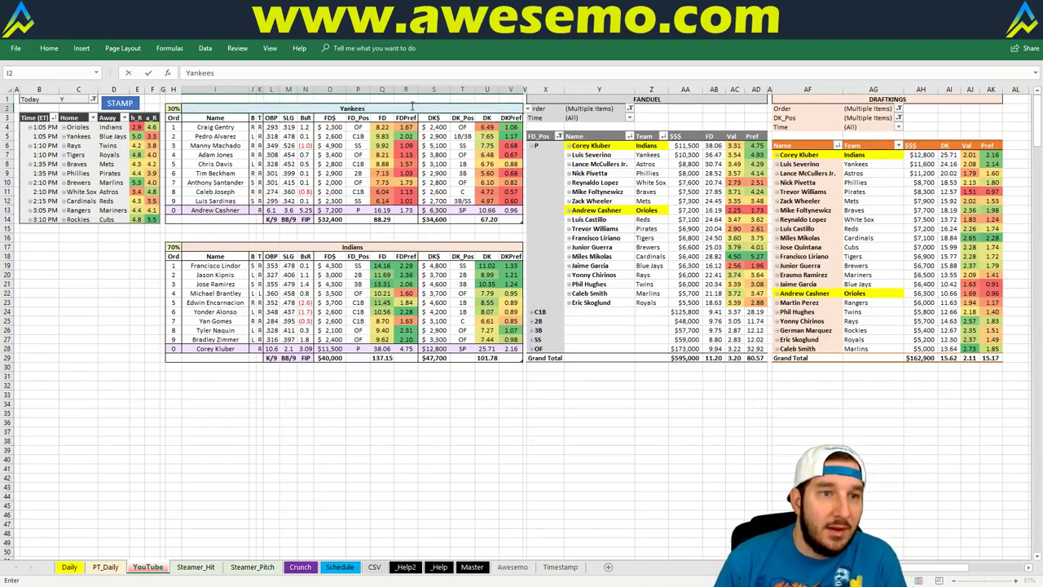
{"action": "key", "text": "Return"}
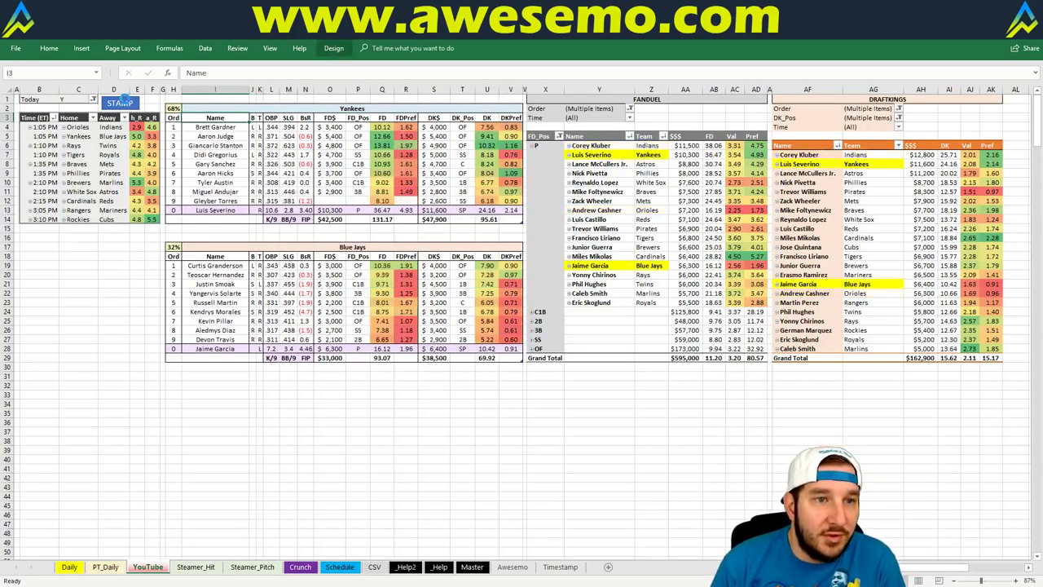
{"action": "key", "text": "Up"}
{"action": "key", "text": "Up"}
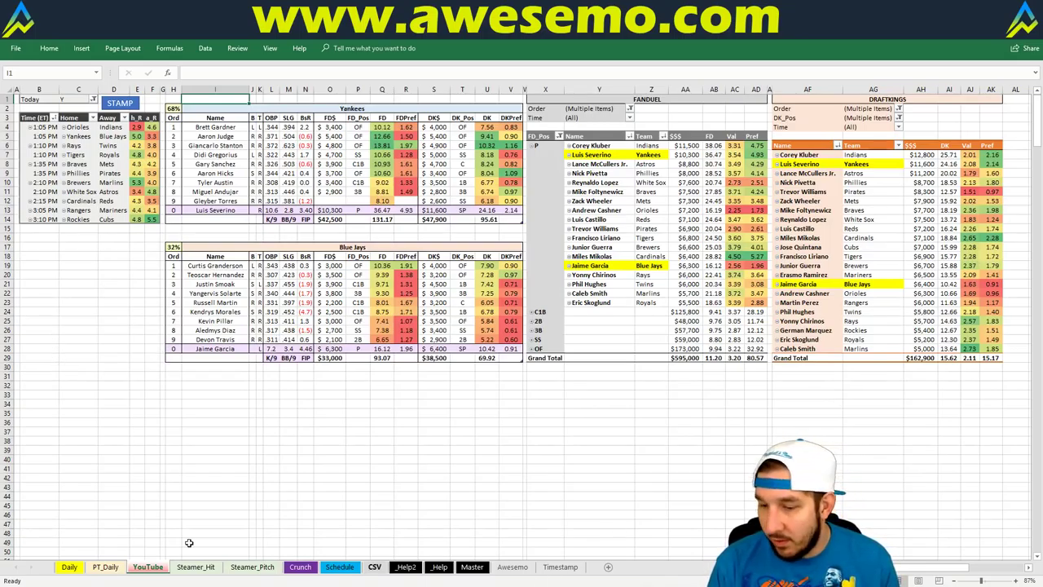
Switch to the browser to look at the FantasyCruncher FanDuel lineups, and return to the projections workbook.
{"action": "key", "text": "alt+Tab"}
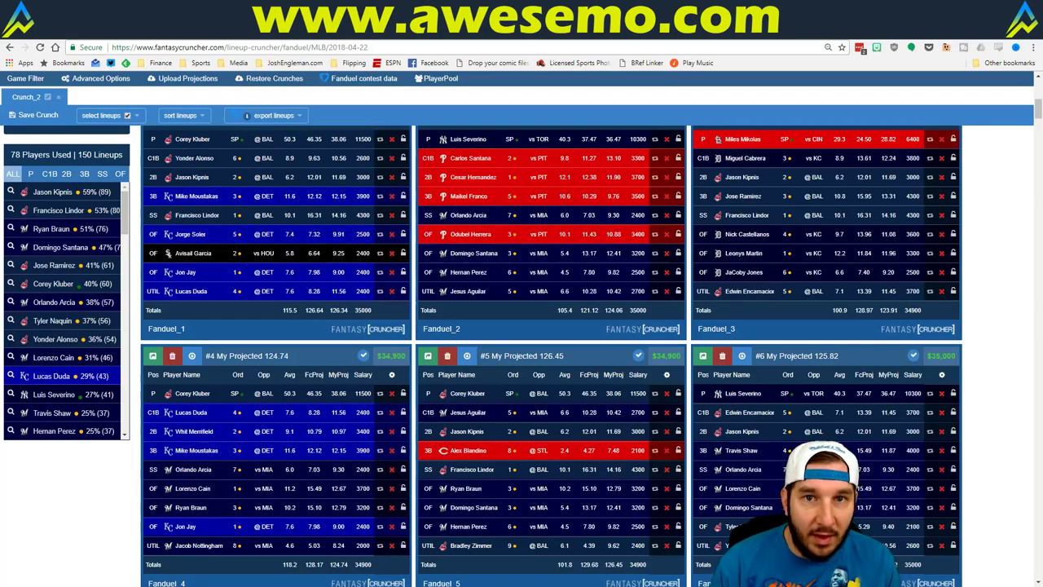
{"action": "key", "text": "ctrl+t"}
{"action": "key", "text": "ctrl+w"}
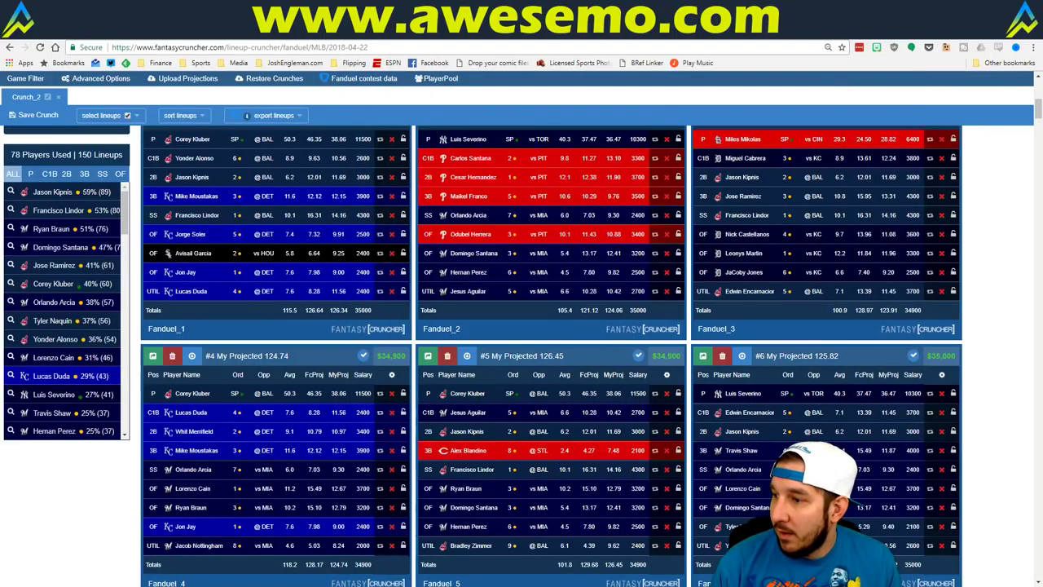
{"action": "key", "text": "alt+Tab"}
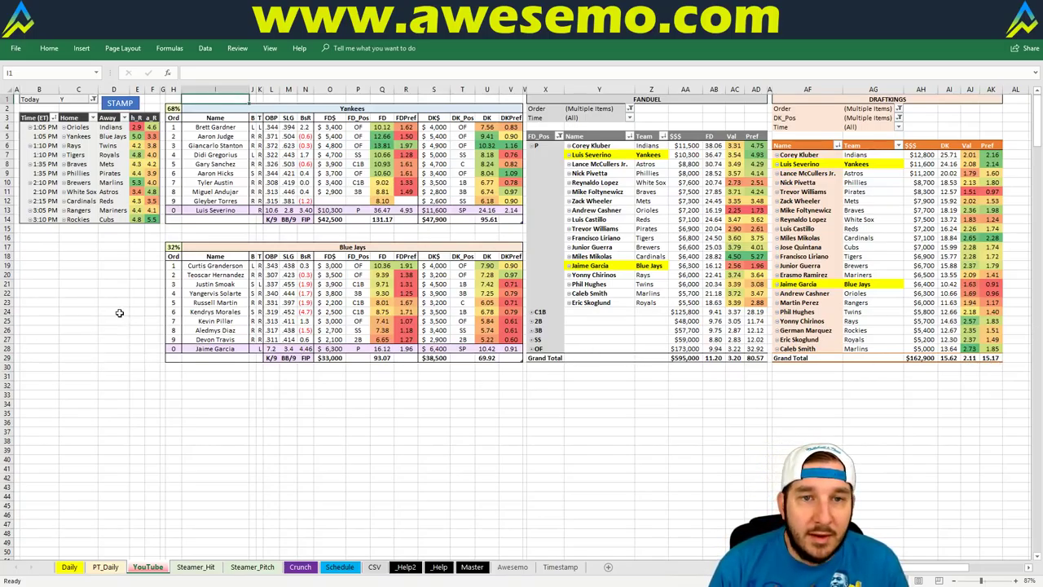
Examine Gary Sanchez's FanDuel salary and DraftKings position in the Yankees table.
{"action": "left_click", "coordinate": [302, 167]}
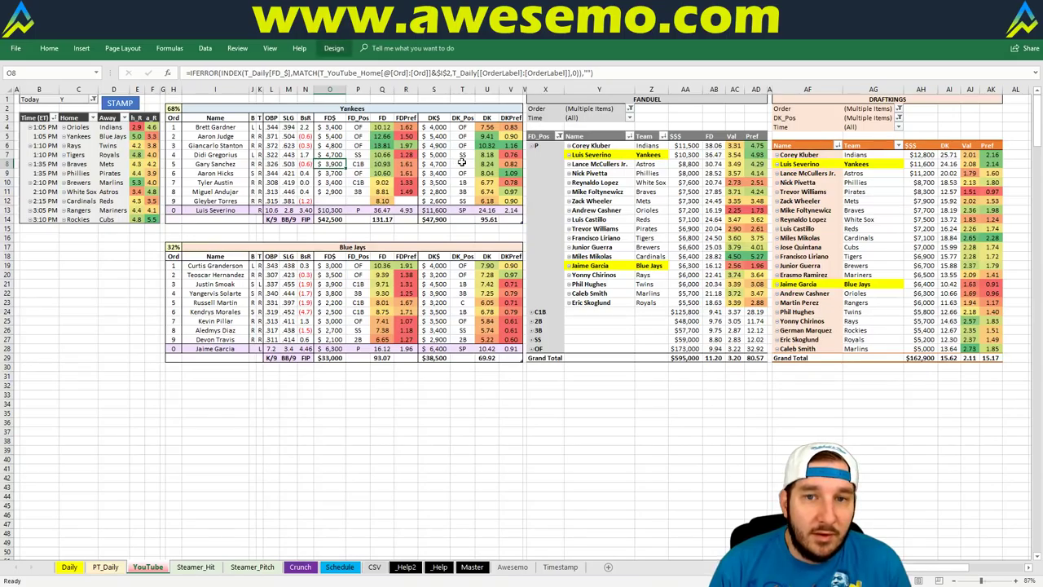
{"action": "left_click", "coordinate": [462, 163]}
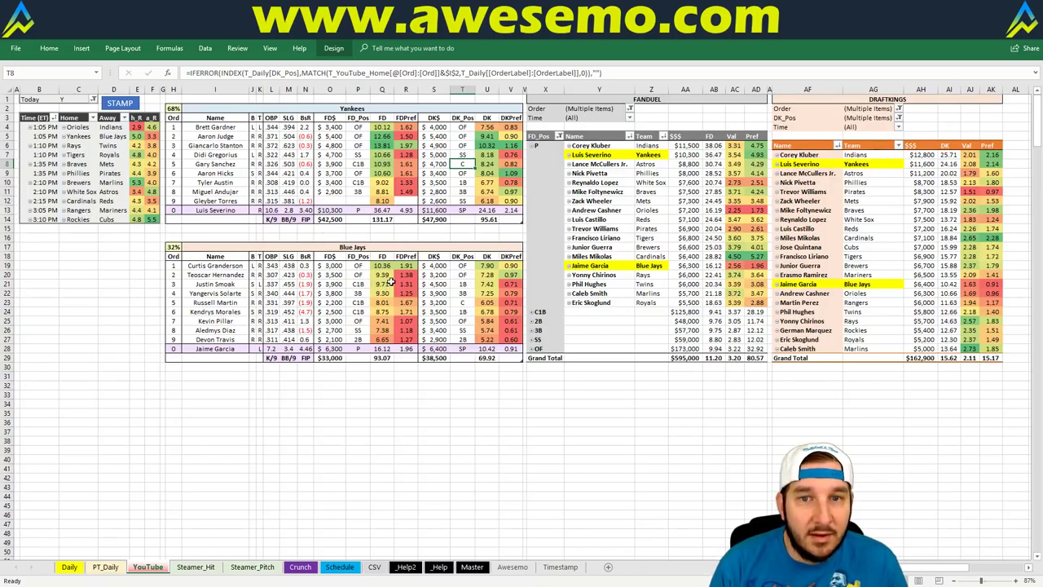
{"action": "left_click", "coordinate": [305, 106]}
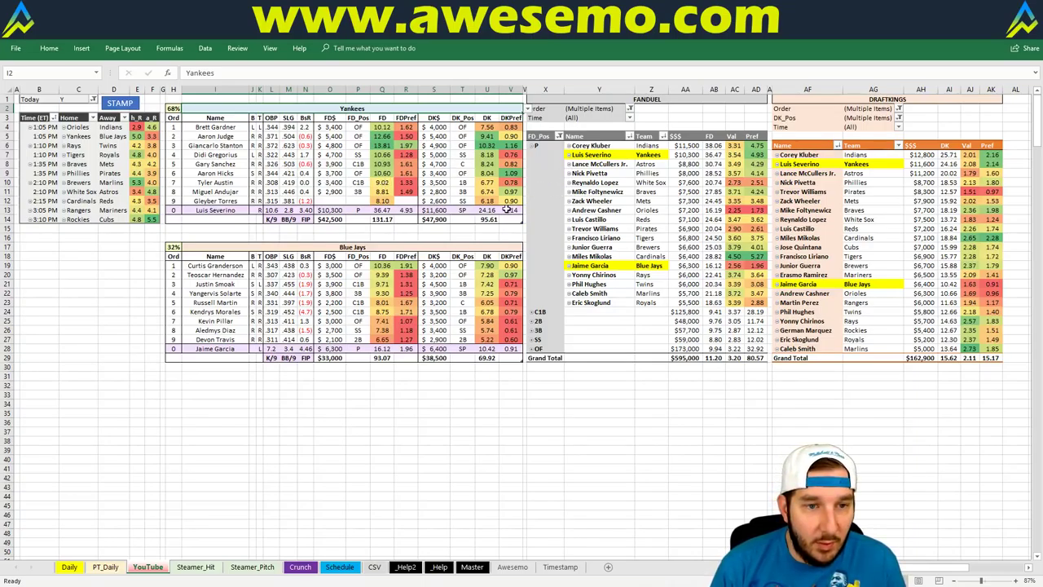
{"action": "left_click", "coordinate": [383, 231]}
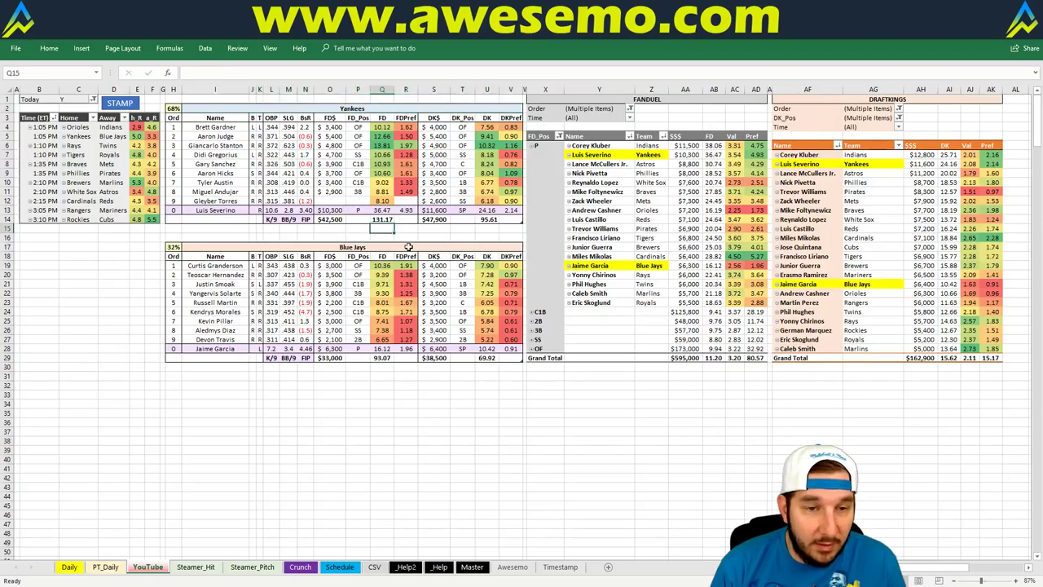
Change the home team in the matchup heading to Rays and stamp the game.
{"action": "left_click", "coordinate": [365, 109]}
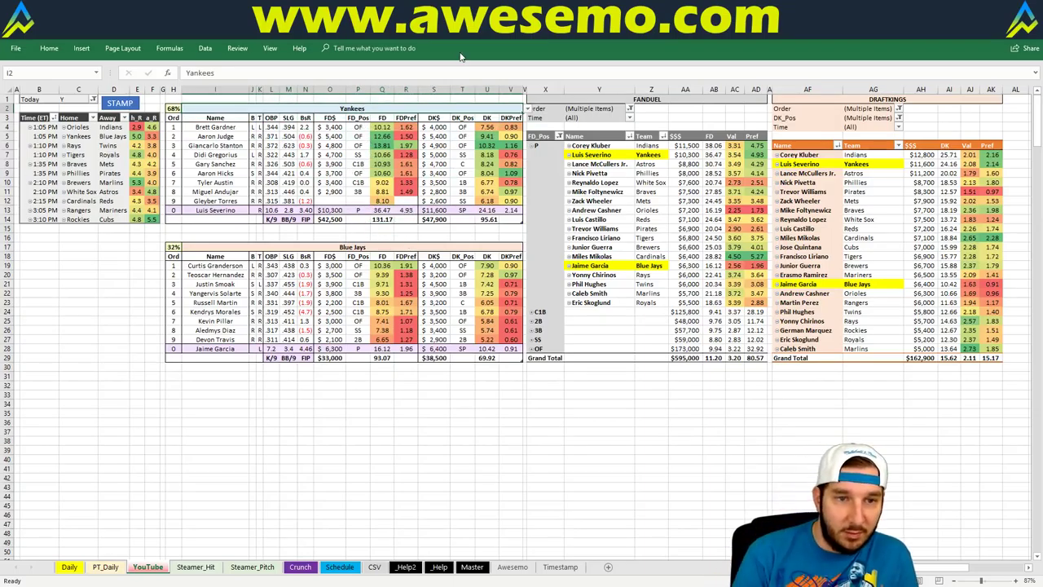
{"action": "type", "text": "Rays"}
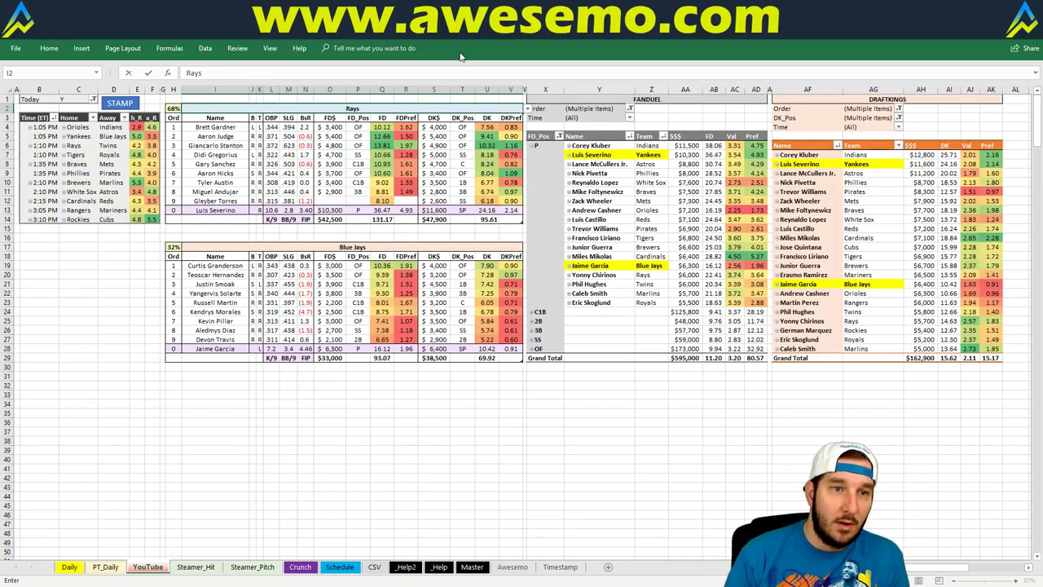
{"action": "key", "text": "Return"}
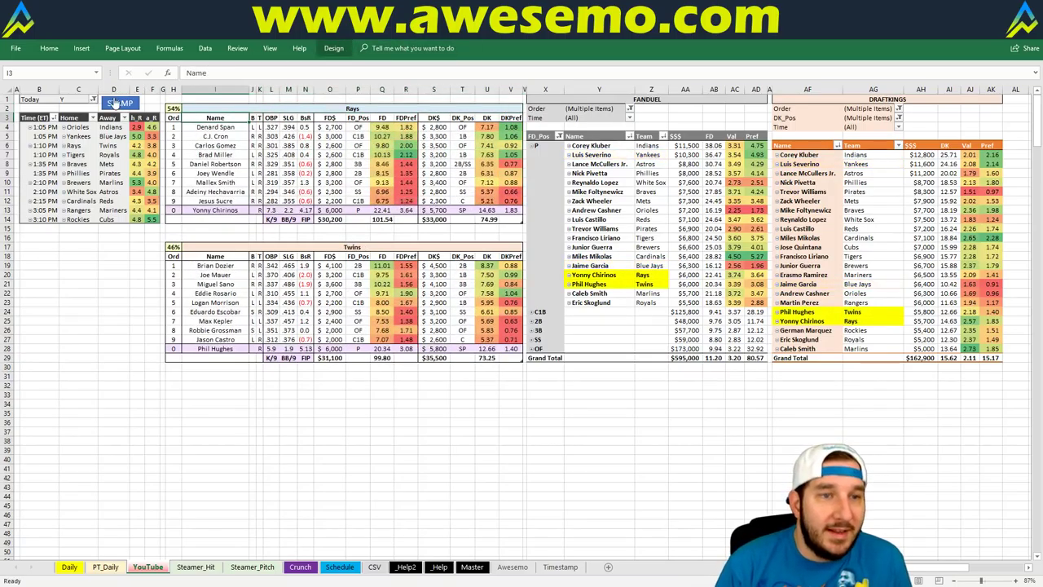
{"action": "key", "text": "Up"}
{"action": "key", "text": "Up"}
{"action": "key", "text": "Up"}
{"action": "key", "text": "Up"}
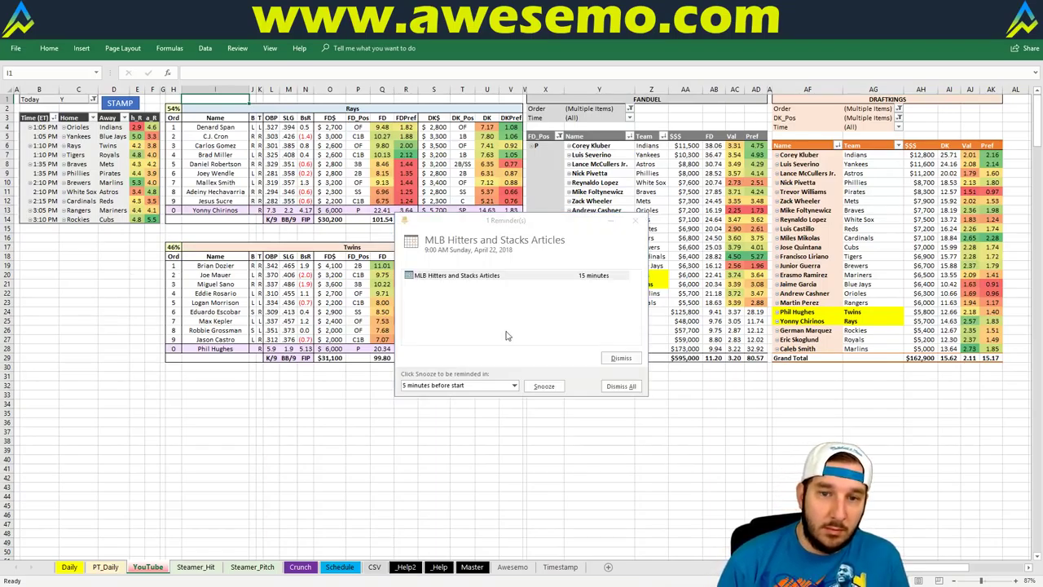
Snooze the MLB Hitters and Stacks Articles reminder until 5 minutes before start.
{"action": "left_click", "coordinate": [545, 387]}
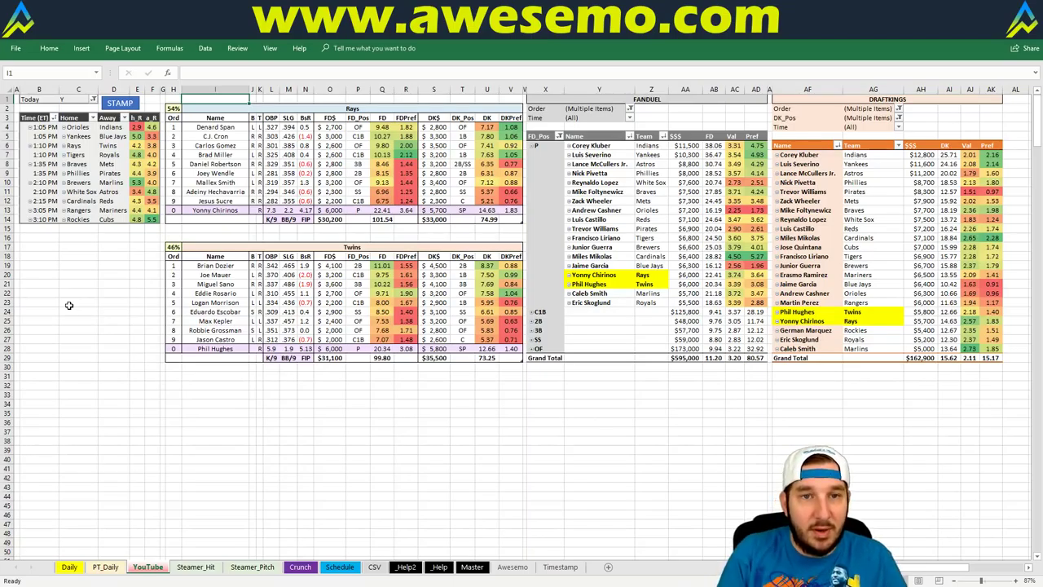
Change the home team in the matchup heading to Tigers to load the game against the Royals.
{"action": "key", "text": "Down"}
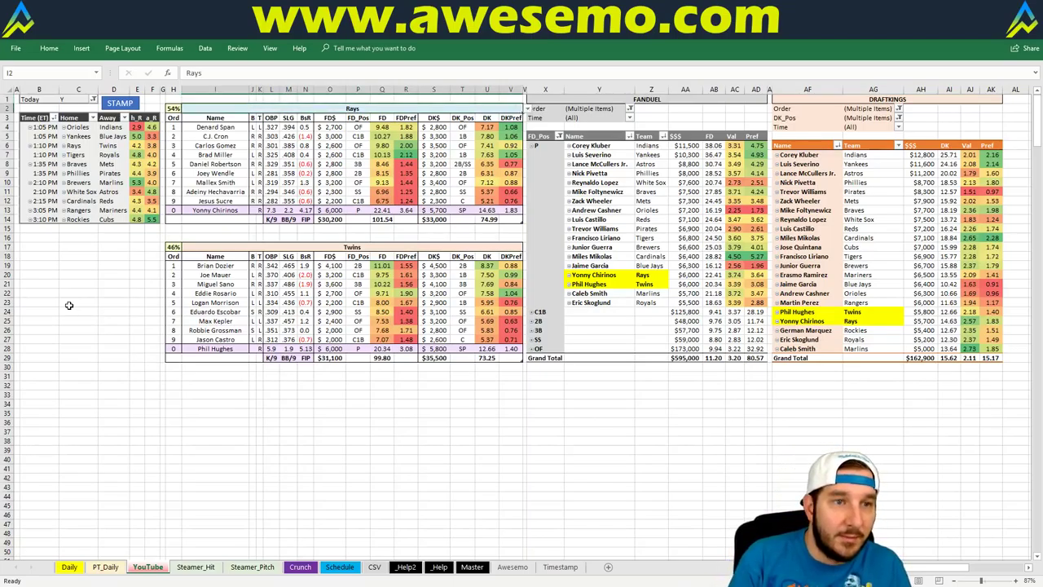
{"action": "type", "text": "R"}
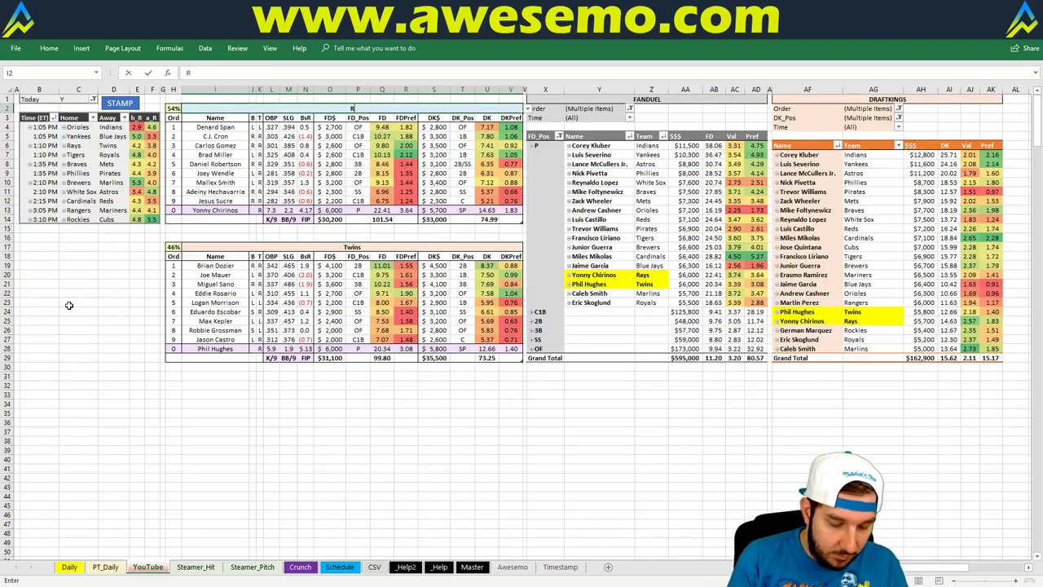
{"action": "key", "text": "BackSpace"}
{"action": "type", "text": "Tigers"}
{"action": "key", "text": "Return"}
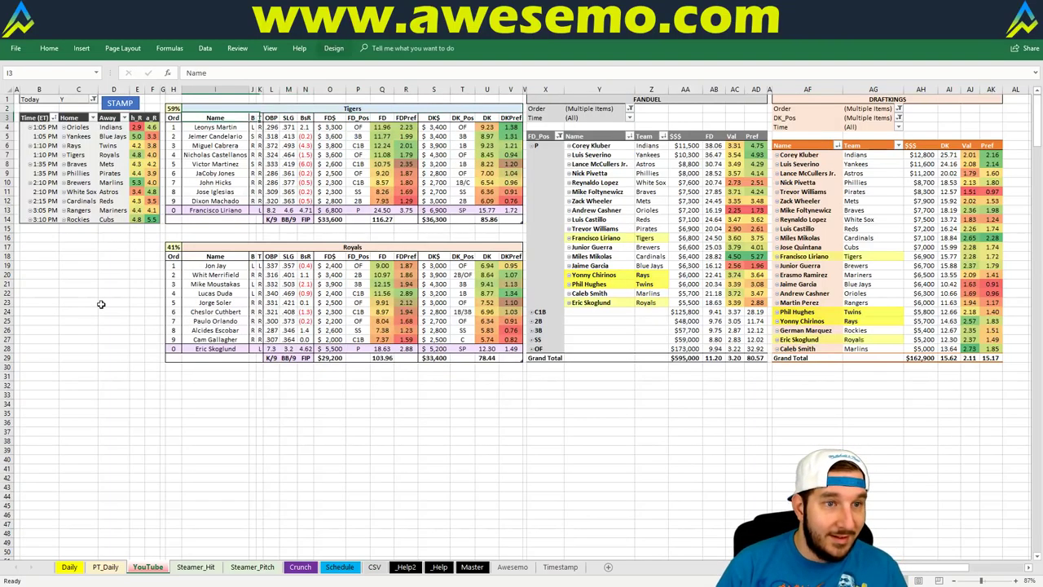
{"action": "key", "text": "Up"}
{"action": "key", "text": "Up"}
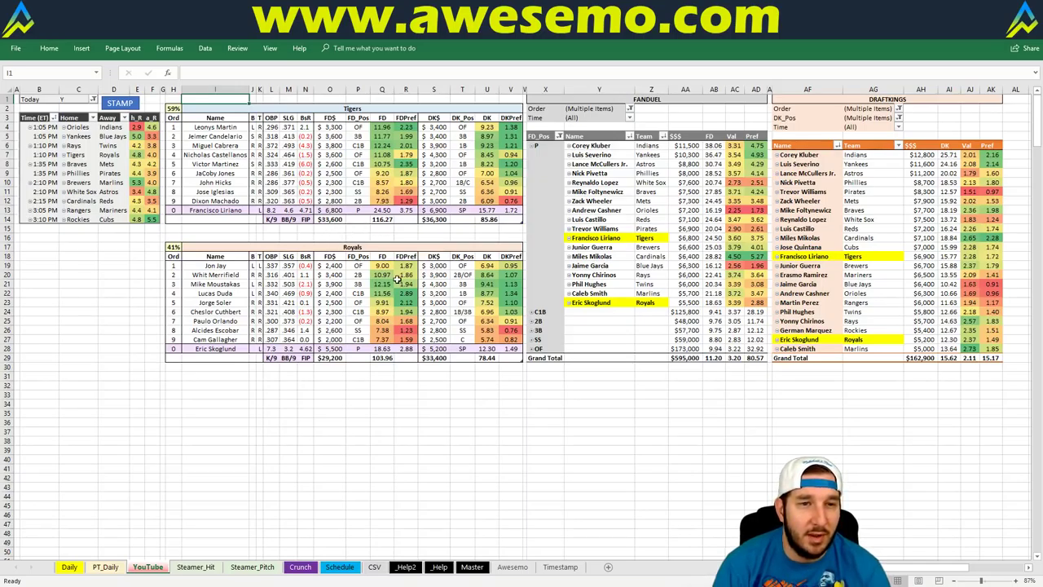
Change the home team in the matchup heading to Braves and stamp the game.
{"action": "mouse_move", "coordinate": [130, 162]}
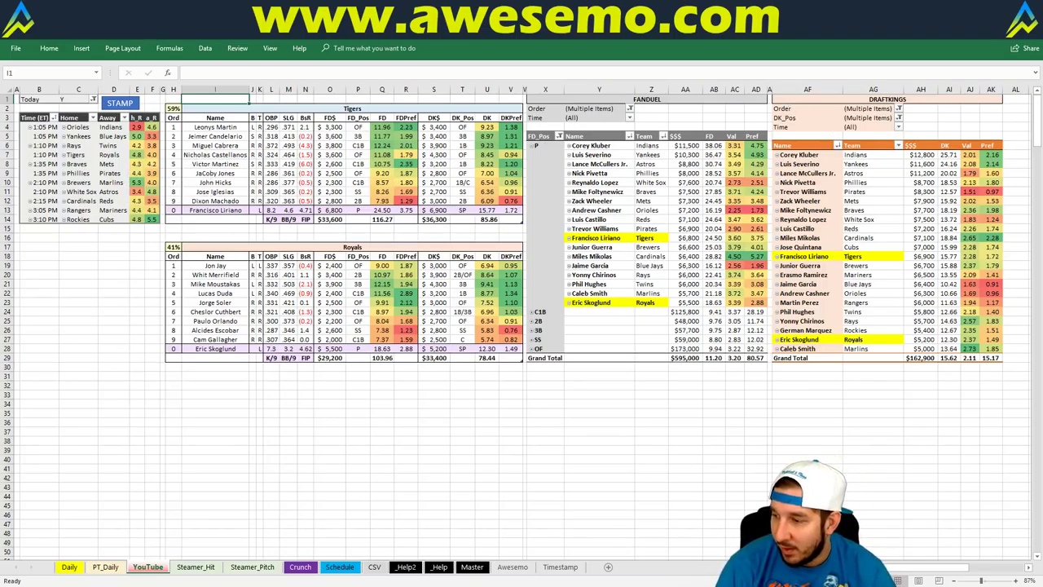
{"action": "left_click", "coordinate": [887, 98]}
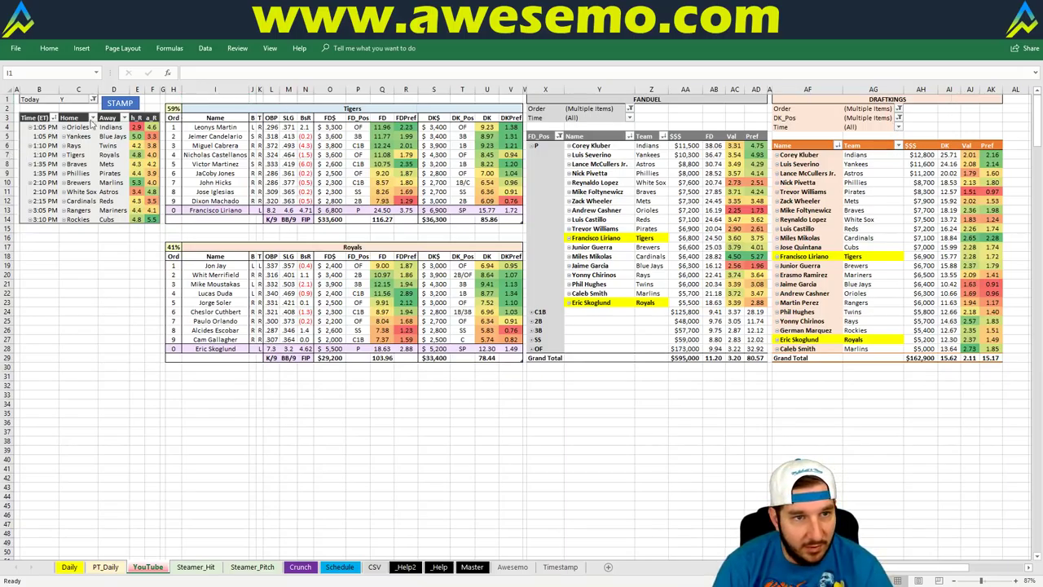
{"action": "left_click", "coordinate": [350, 109]}
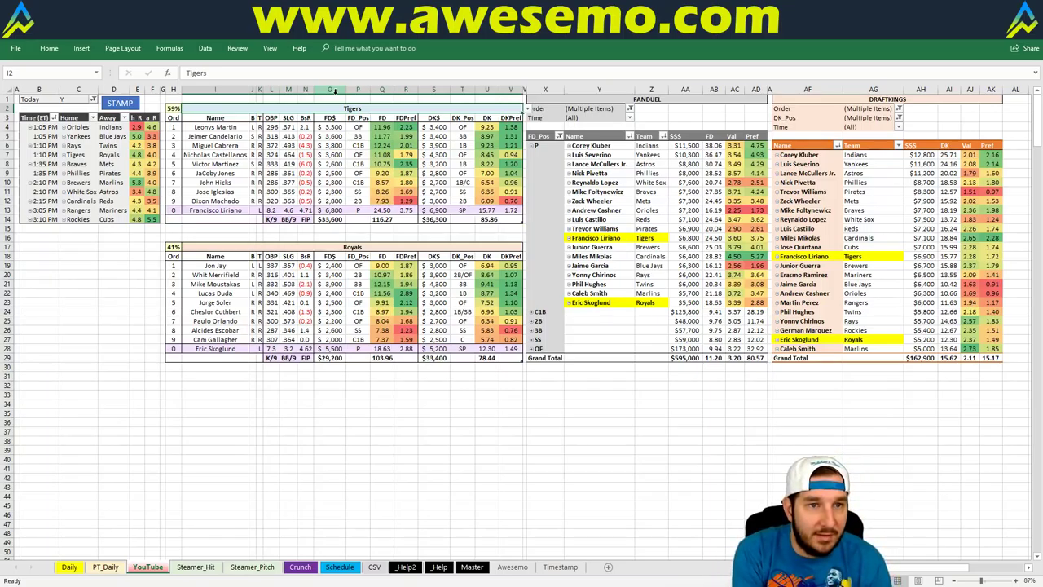
{"action": "type", "text": "Braves"}
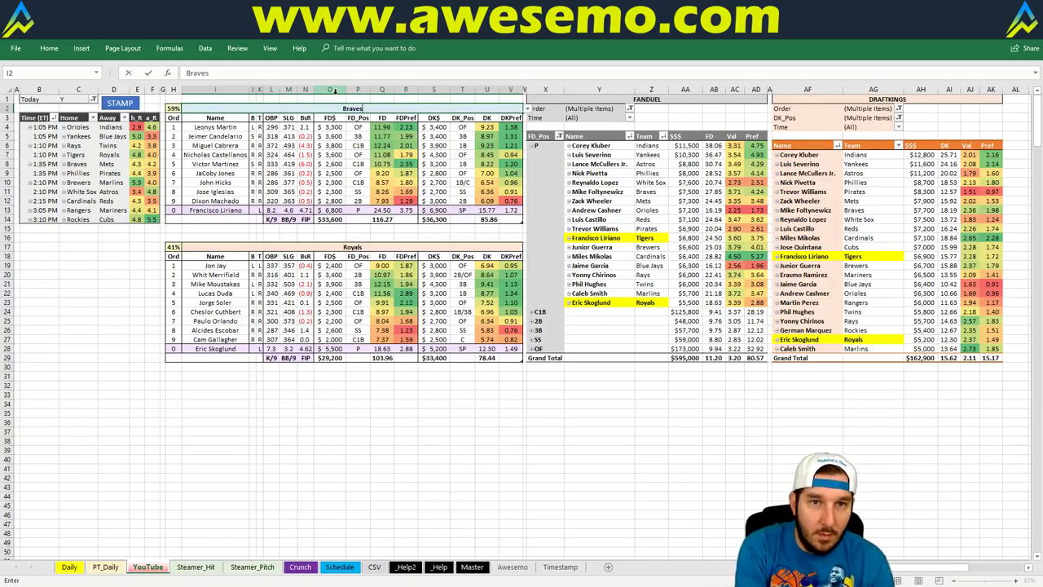
{"action": "key", "text": "Return"}
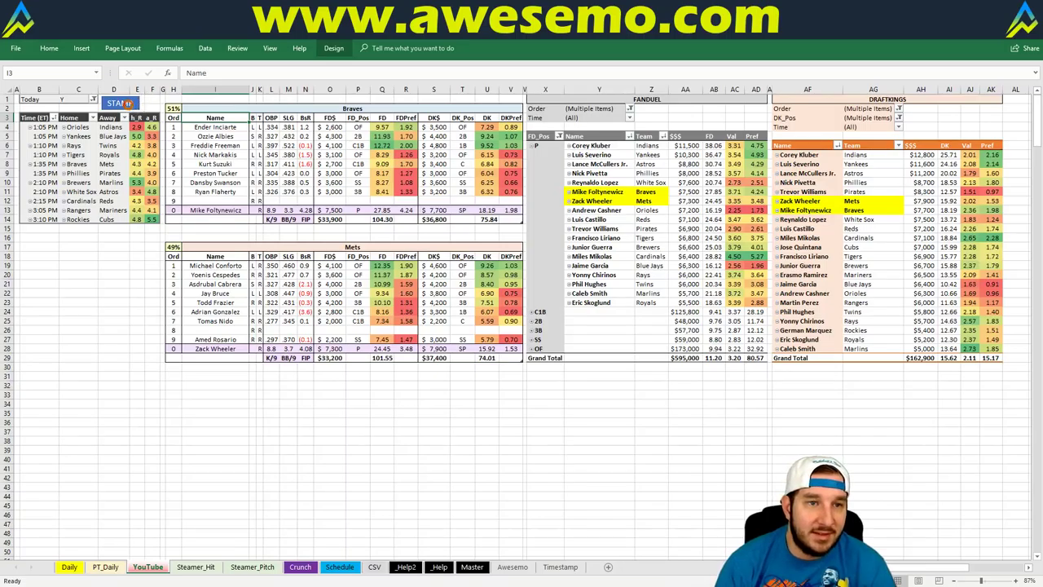
{"action": "left_click", "coordinate": [123, 103]}
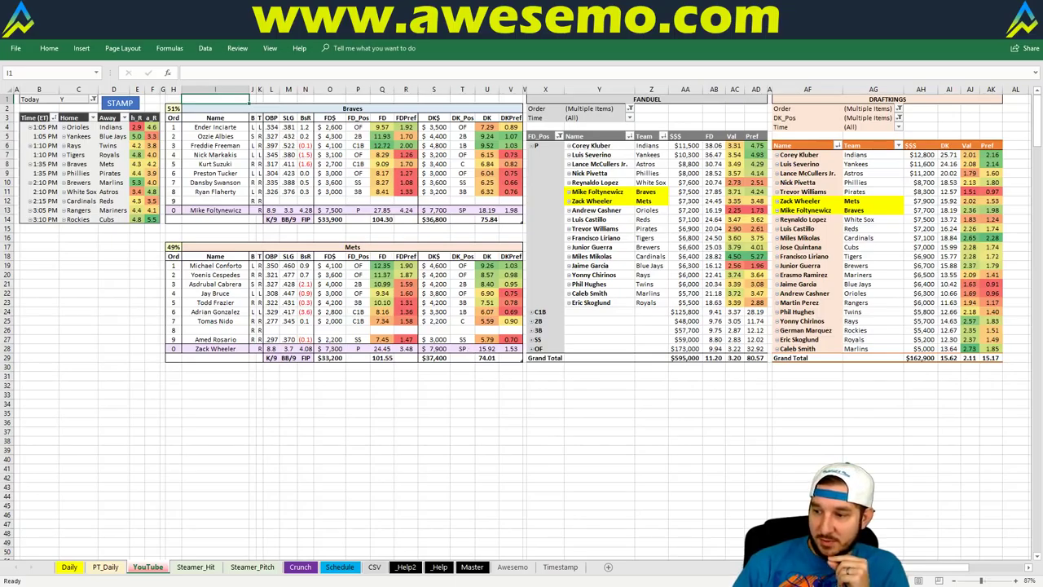
Change the home team in the matchup heading to Phillies and stamp the game.
{"action": "scroll", "coordinate": [1032, 364], "scroll_direction": "down", "scroll_amount": 2}
{"action": "scroll", "coordinate": [1032, 364], "scroll_direction": "up", "scroll_amount": 2}
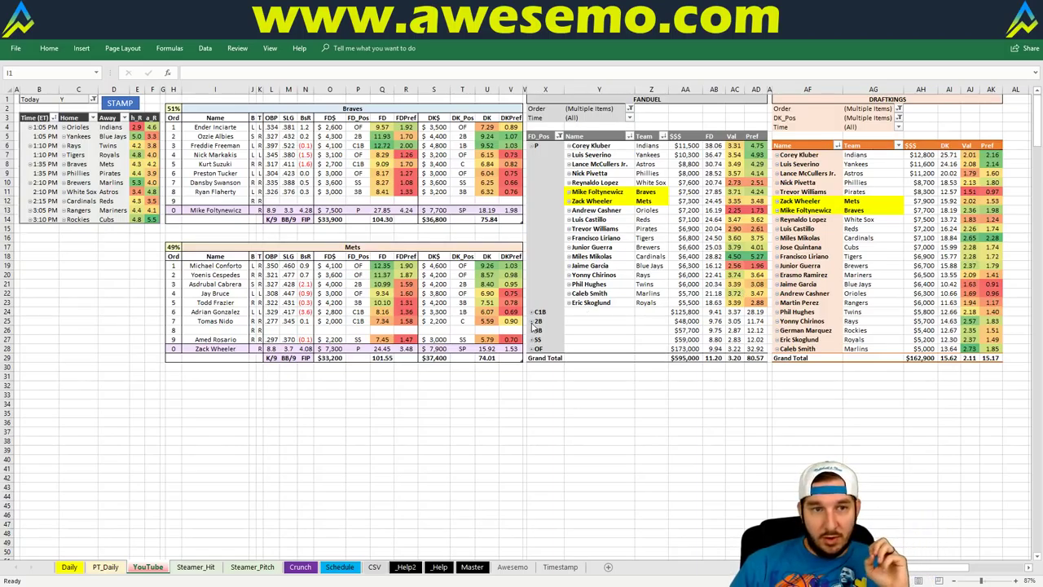
{"action": "left_click", "coordinate": [412, 108]}
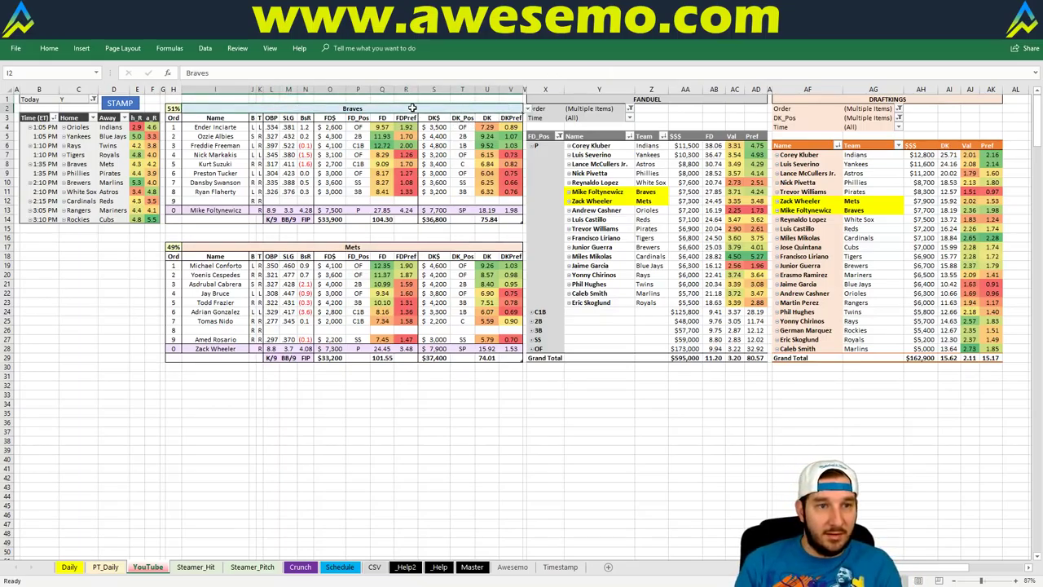
{"action": "type", "text": "Phillies"}
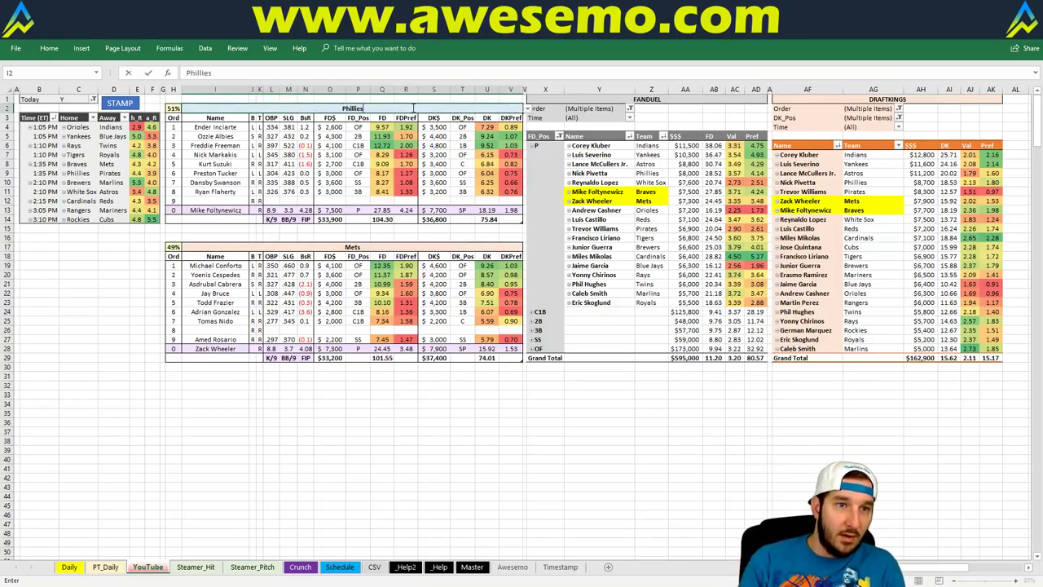
{"action": "key", "text": "Return"}
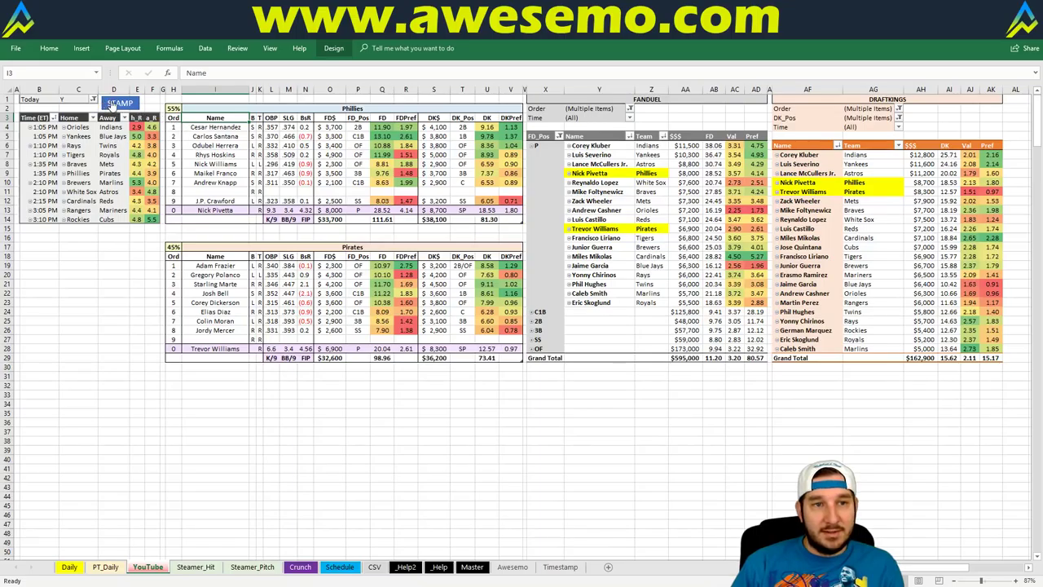
{"action": "key", "text": "Up"}
{"action": "key", "text": "Up"}
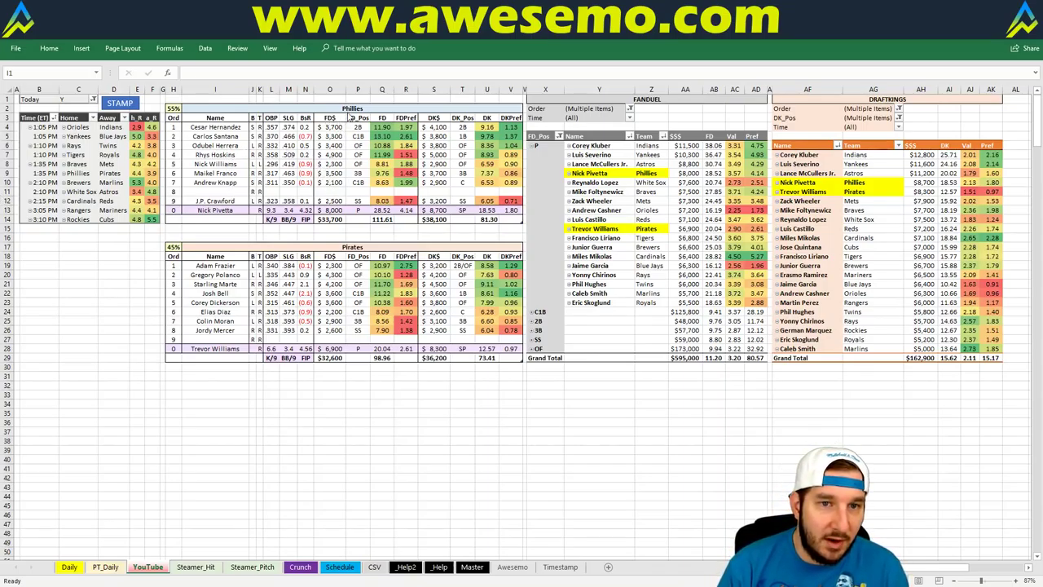
Change the home team in the matchup heading to Brewers and stamp the game.
{"action": "left_click", "coordinate": [278, 109]}
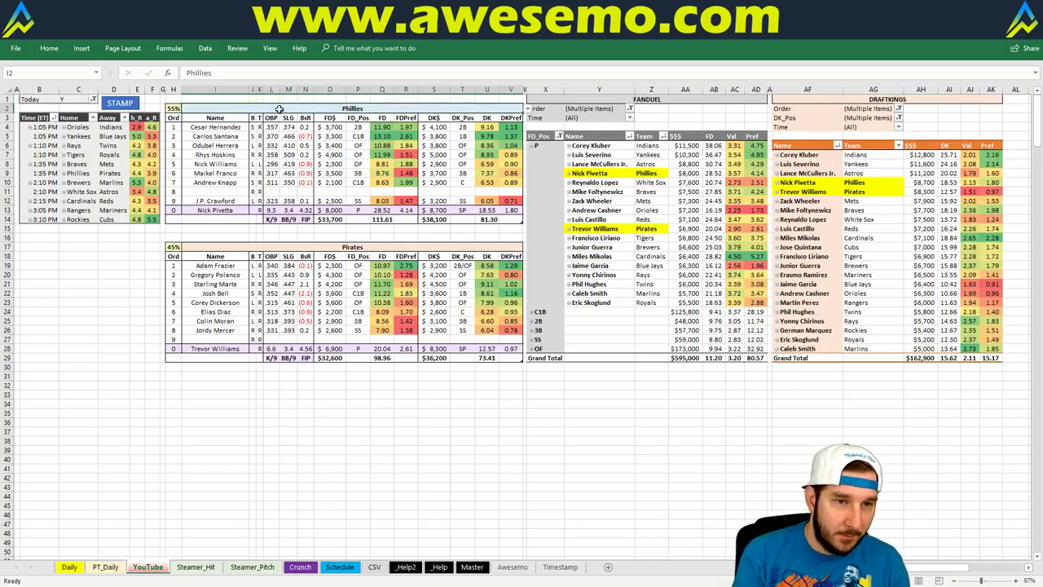
{"action": "type", "text": "Brew"}
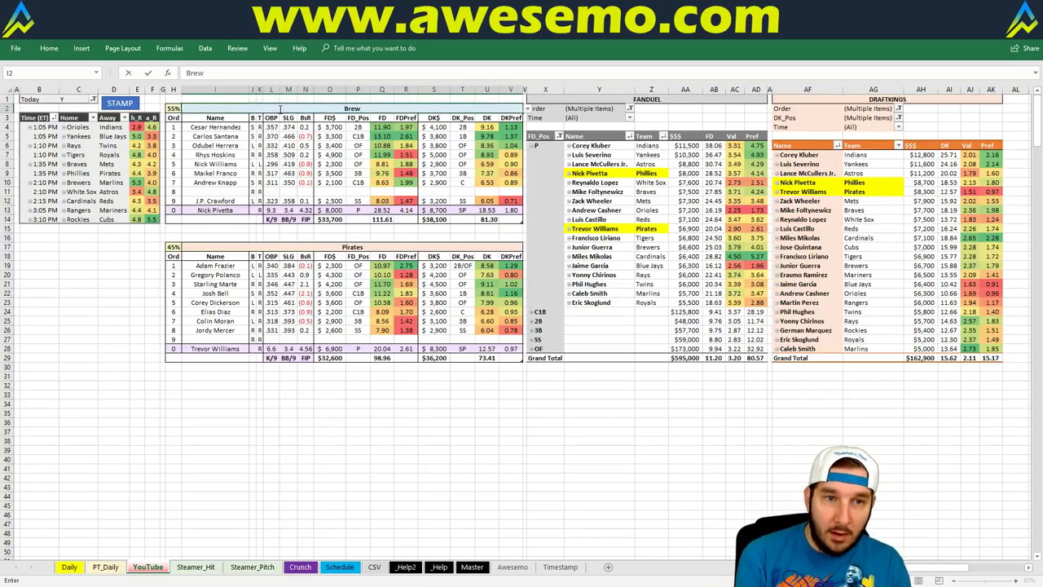
{"action": "type", "text": "ers"}
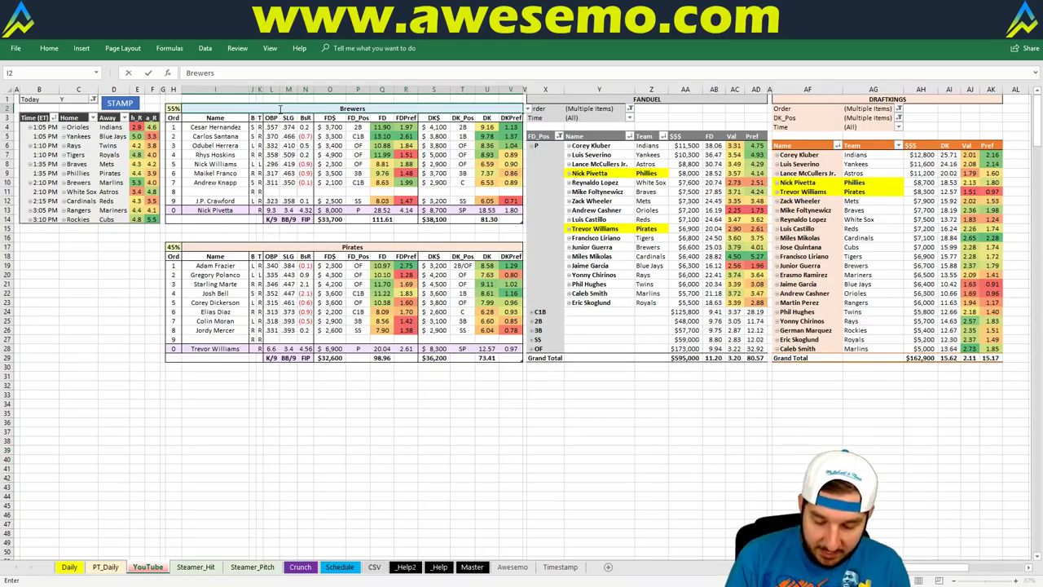
{"action": "key", "text": "Return"}
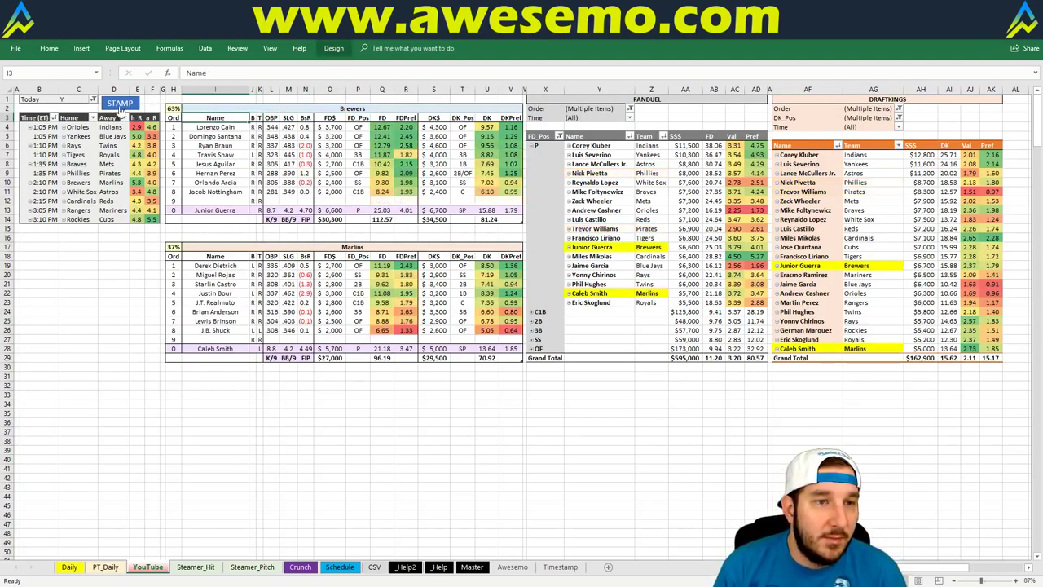
{"action": "key", "text": "Up"}
{"action": "key", "text": "Up"}
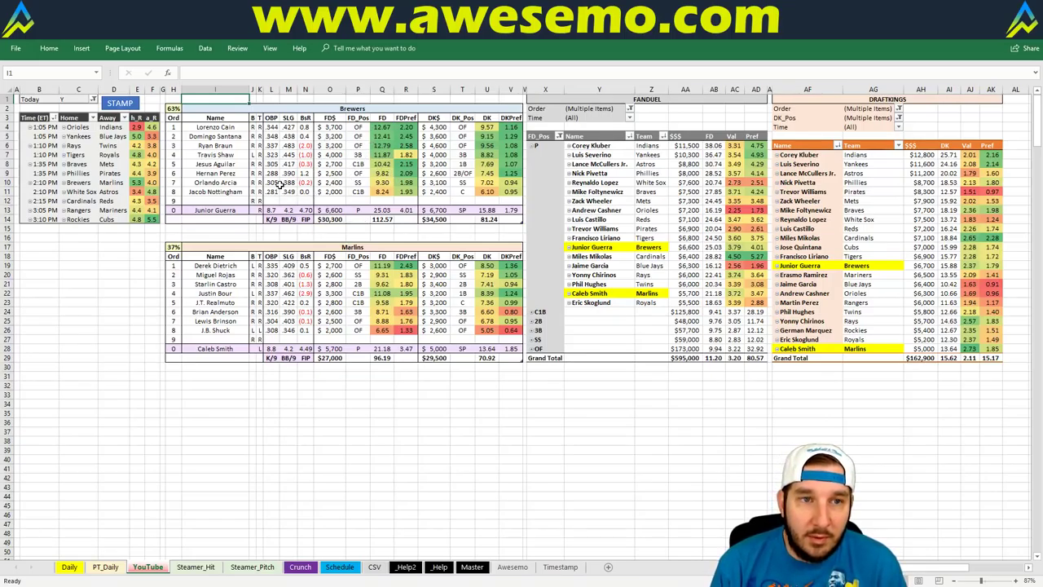
Change the home team in the matchup heading to White Sox and stamp the game.
{"action": "left_click", "coordinate": [359, 106]}
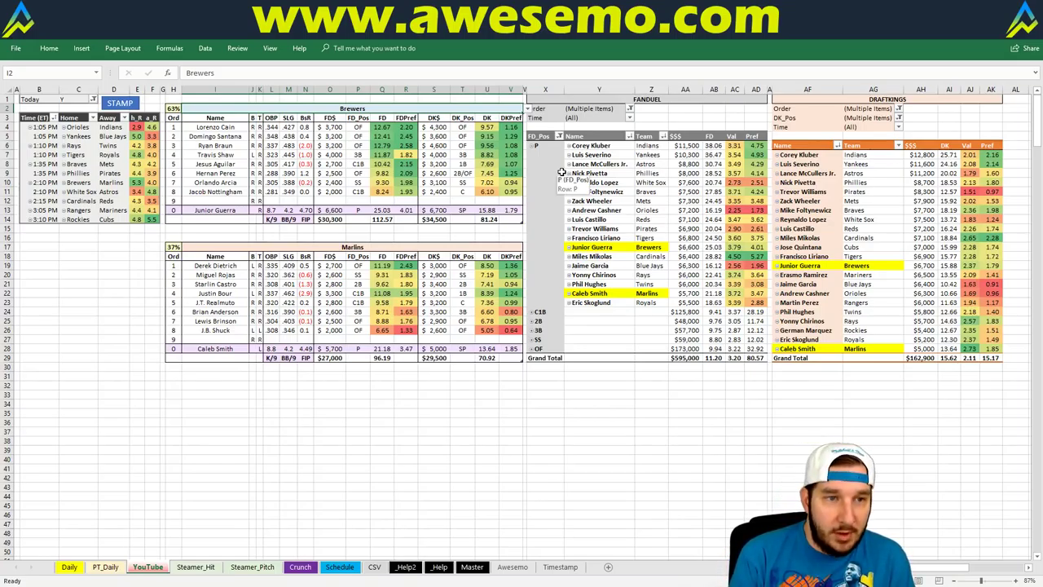
{"action": "type", "text": "White Sox"}
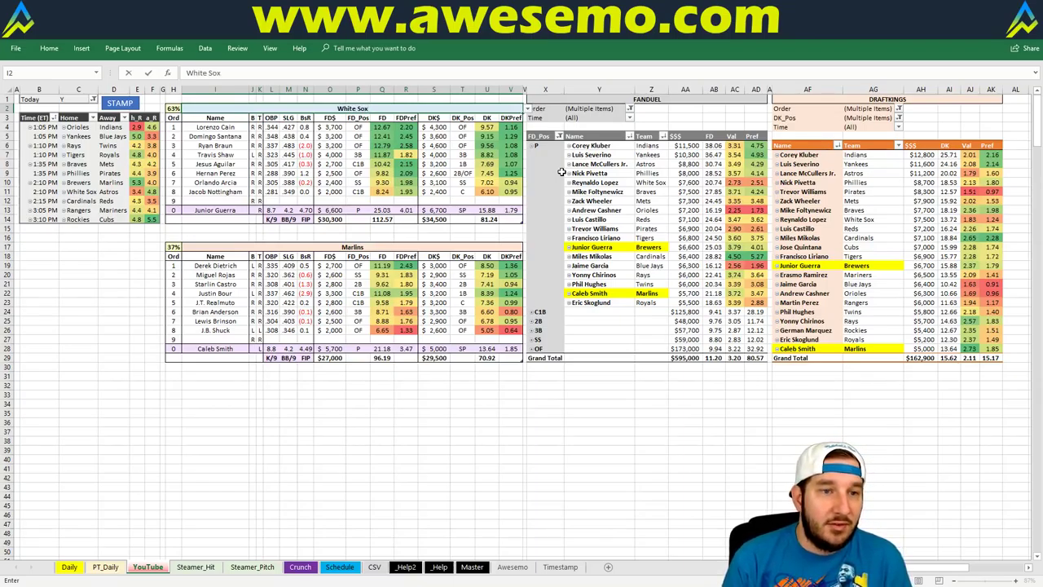
{"action": "key", "text": "Return"}
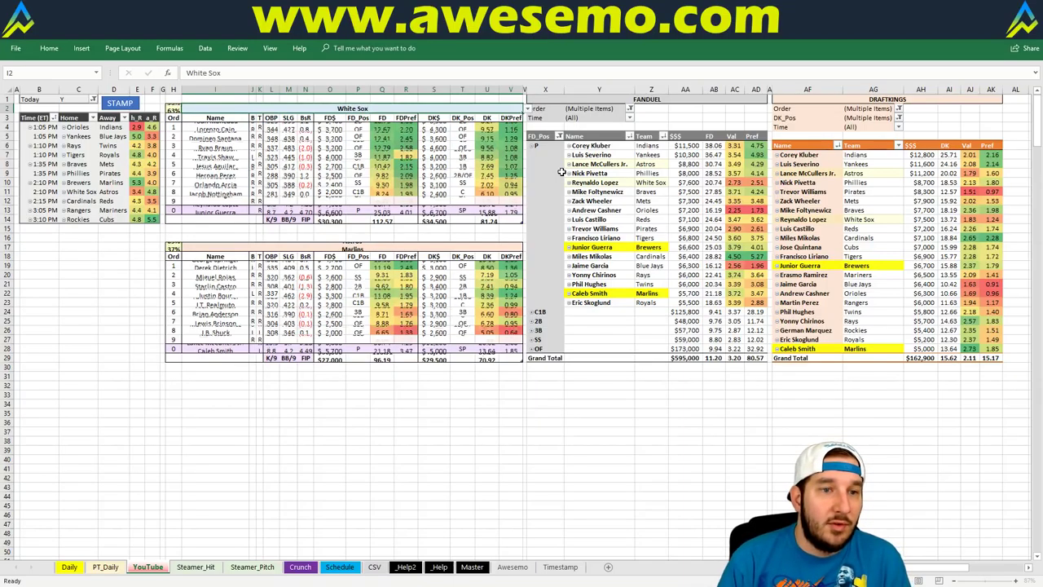
{"action": "left_click", "coordinate": [128, 104]}
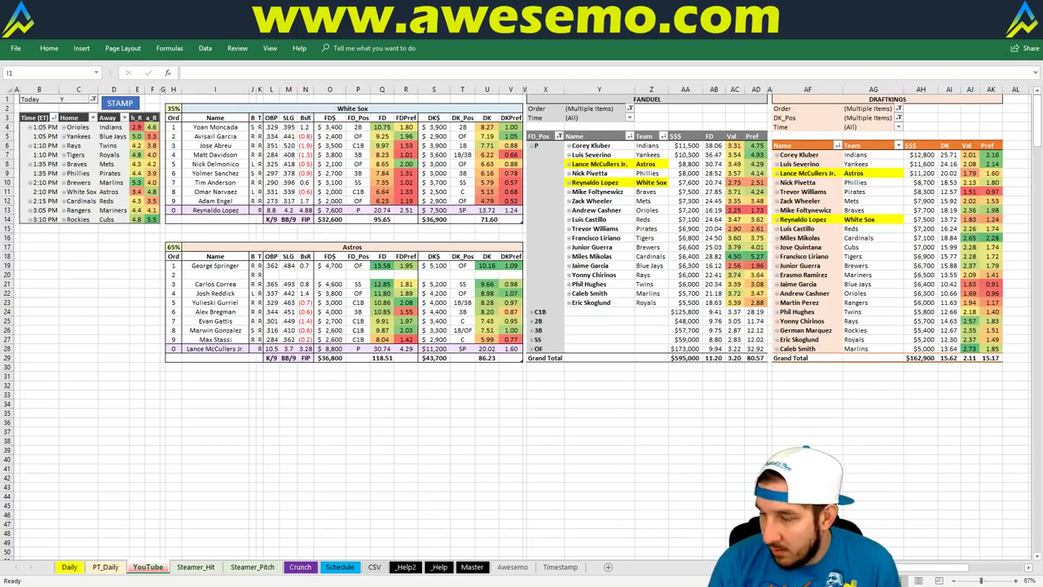
Find Jose Altuve on the Daily sheet, set his batting order to 2, and return to the YouTube sheet.
{"action": "left_click", "coordinate": [68, 580]}
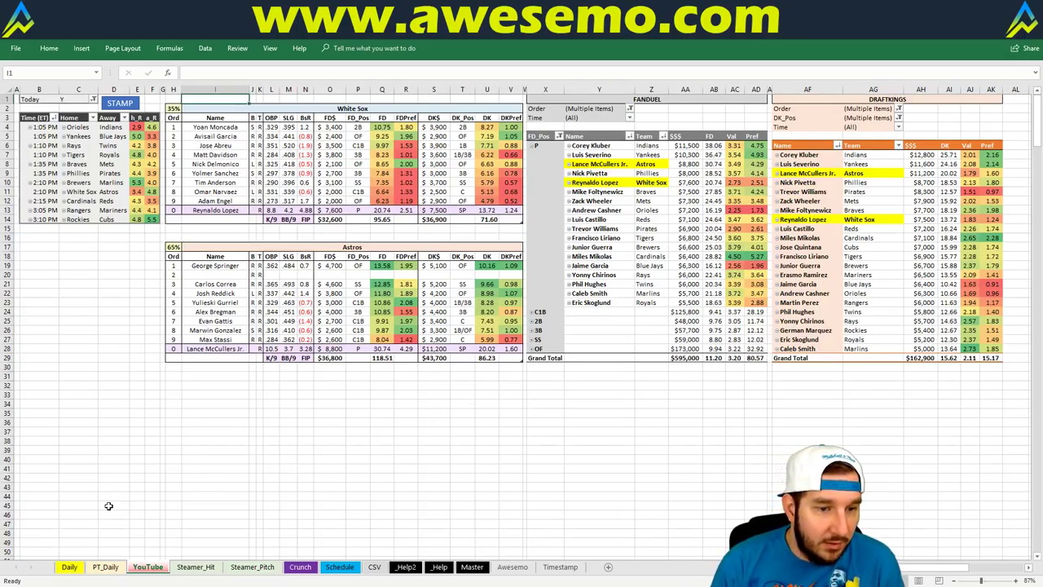
{"action": "left_click", "coordinate": [69, 566]}
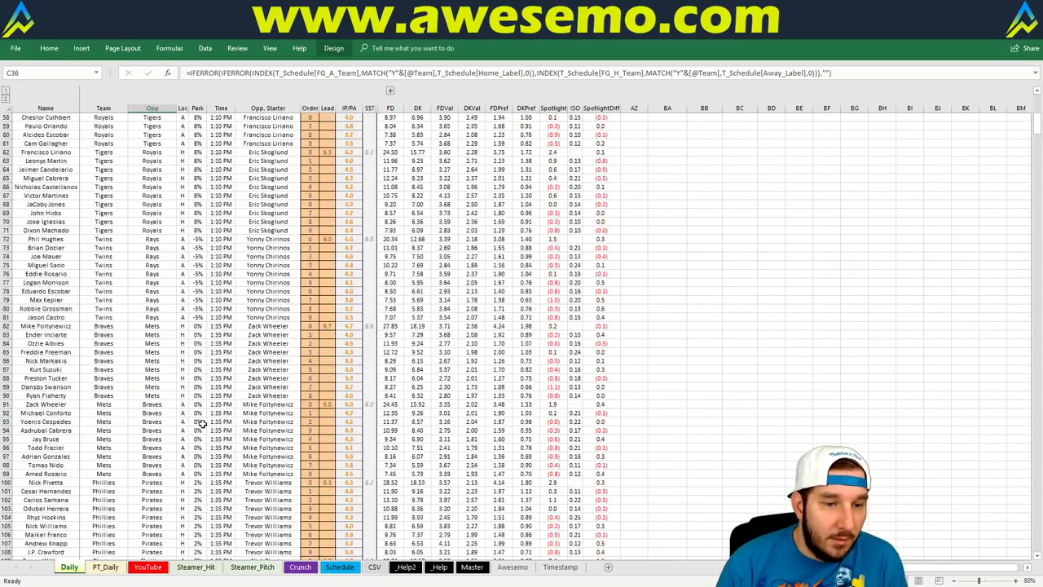
{"action": "scroll", "coordinate": [201, 423], "scroll_direction": "down", "scroll_amount": 20}
{"action": "key", "text": "ctrl+f"}
{"action": "type", "text": "altuve"}
{"action": "key", "text": "Return"}
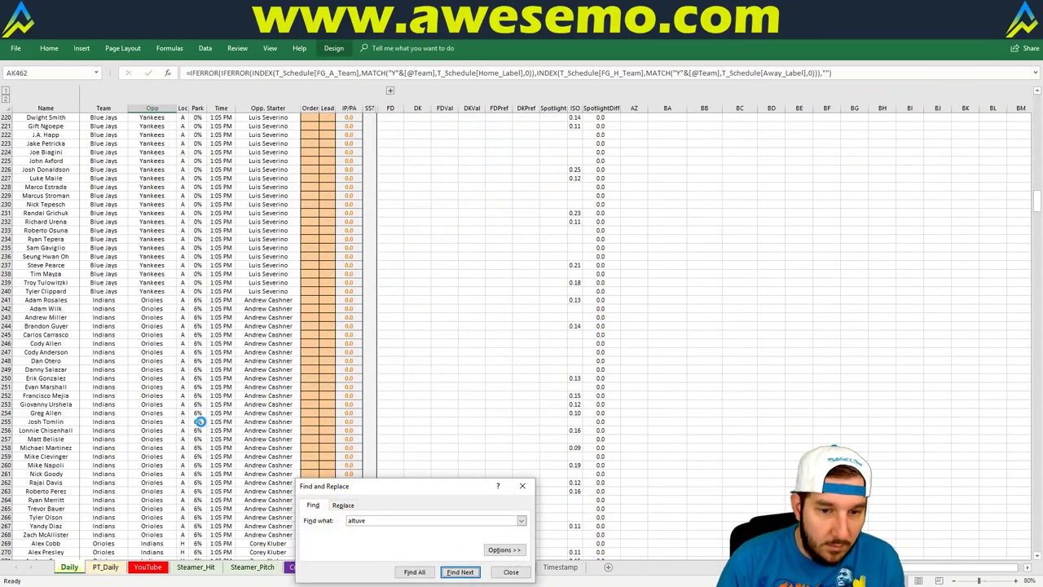
{"action": "key", "text": "Escape"}
{"action": "left_click", "coordinate": [311, 334]}
{"action": "type", "text": "2"}
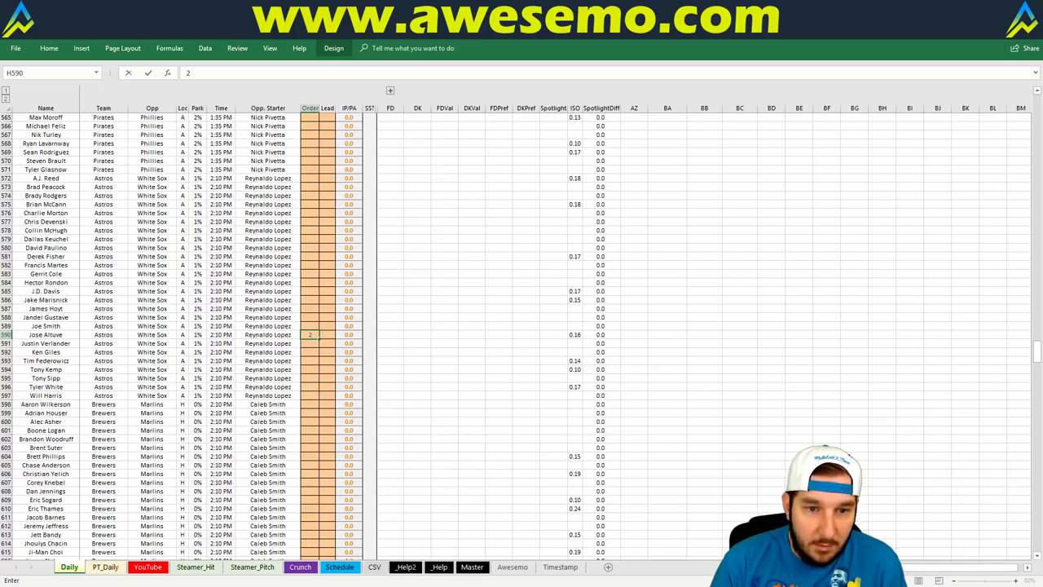
{"action": "left_click", "coordinate": [322, 309]}
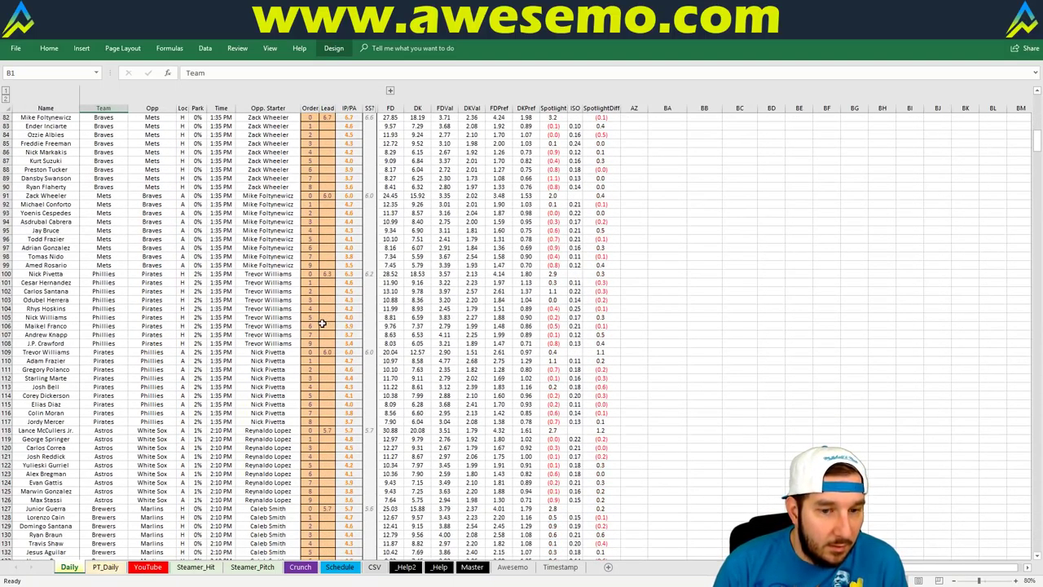
{"action": "left_click", "coordinate": [152, 568]}
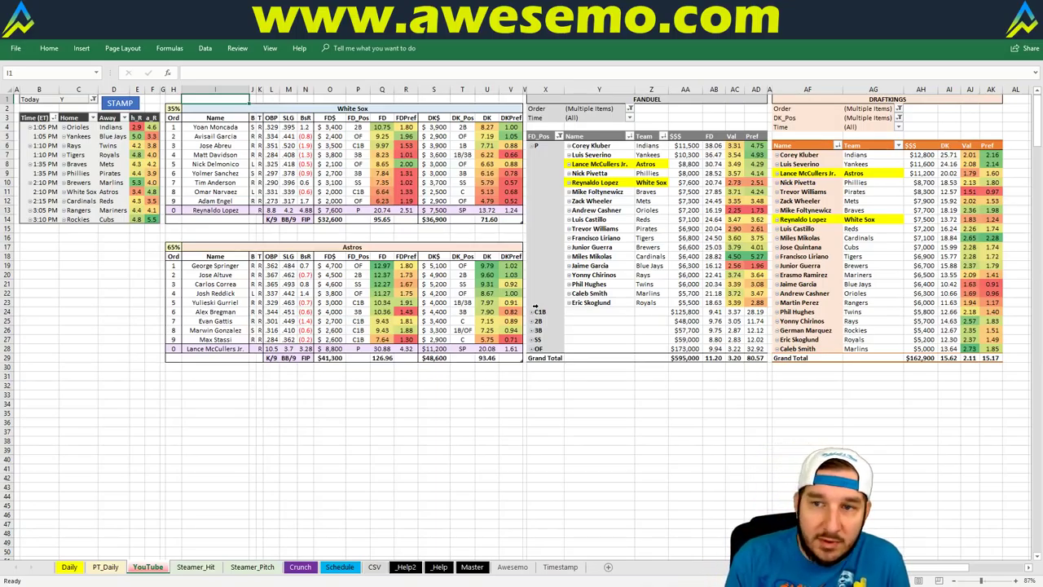
{"action": "left_click", "coordinate": [334, 377]}
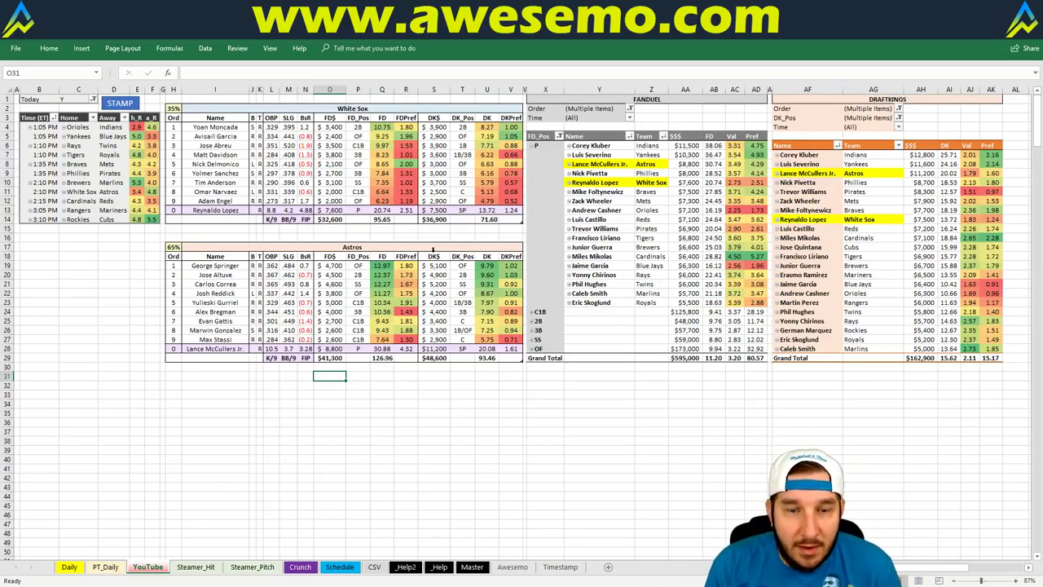
{"action": "left_click", "coordinate": [348, 225]}
{"action": "left_click", "coordinate": [397, 237]}
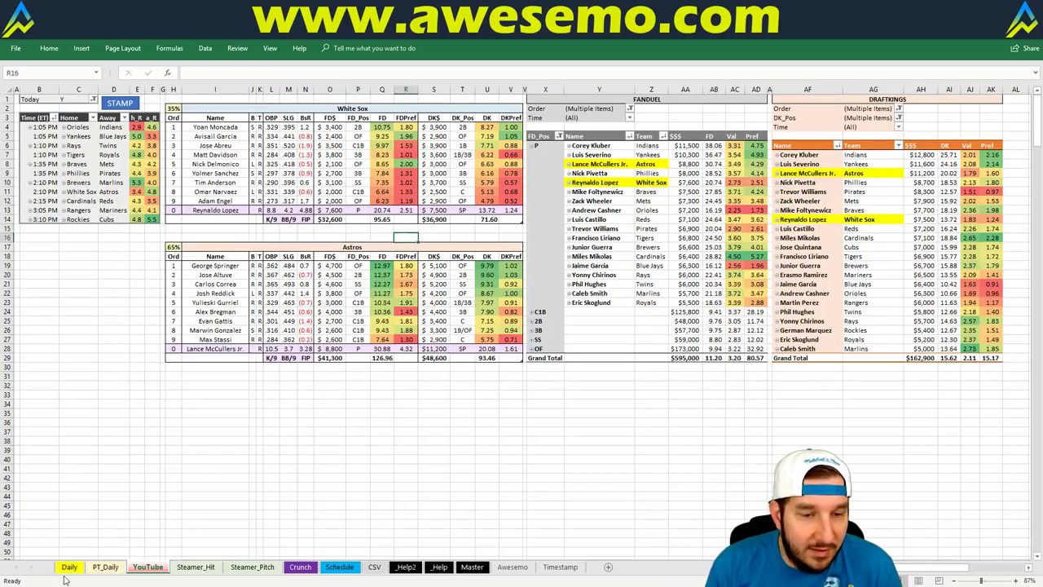
Change the home team in the matchup heading to Cardinals and stamp the game.
{"action": "left_click", "coordinate": [285, 107]}
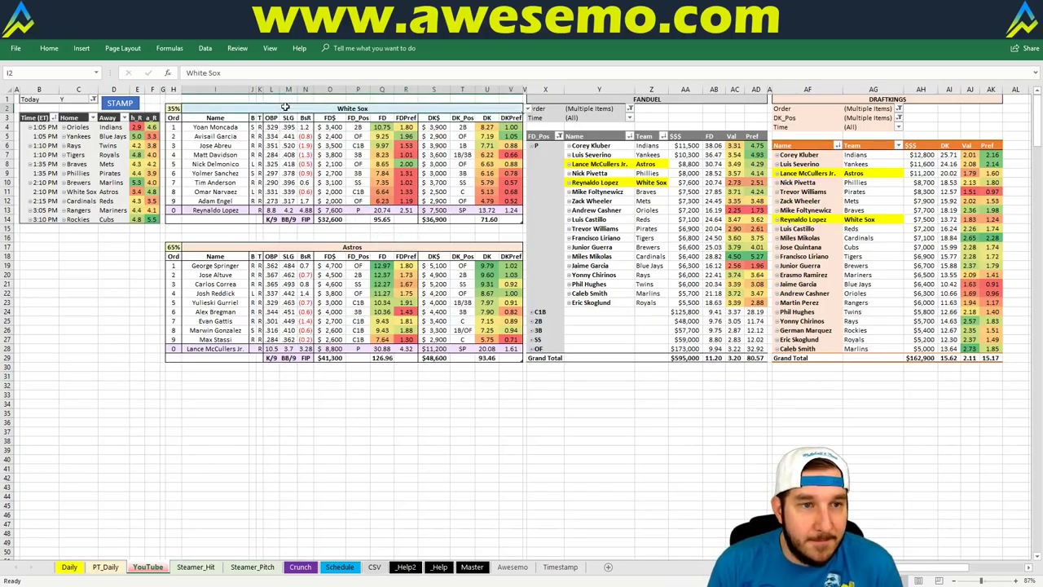
{"action": "type", "text": "Cardinals"}
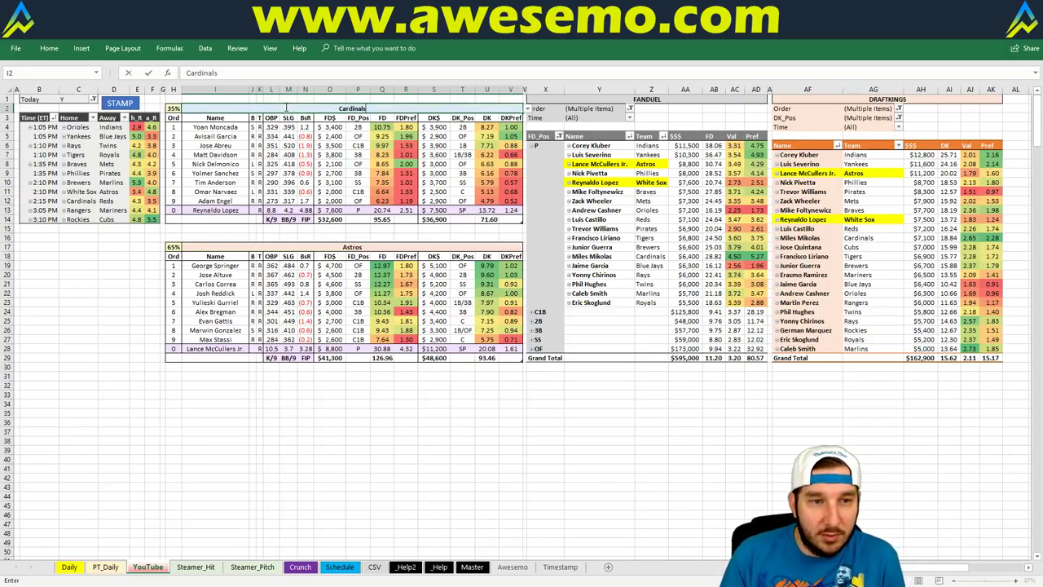
{"action": "key", "text": "Return"}
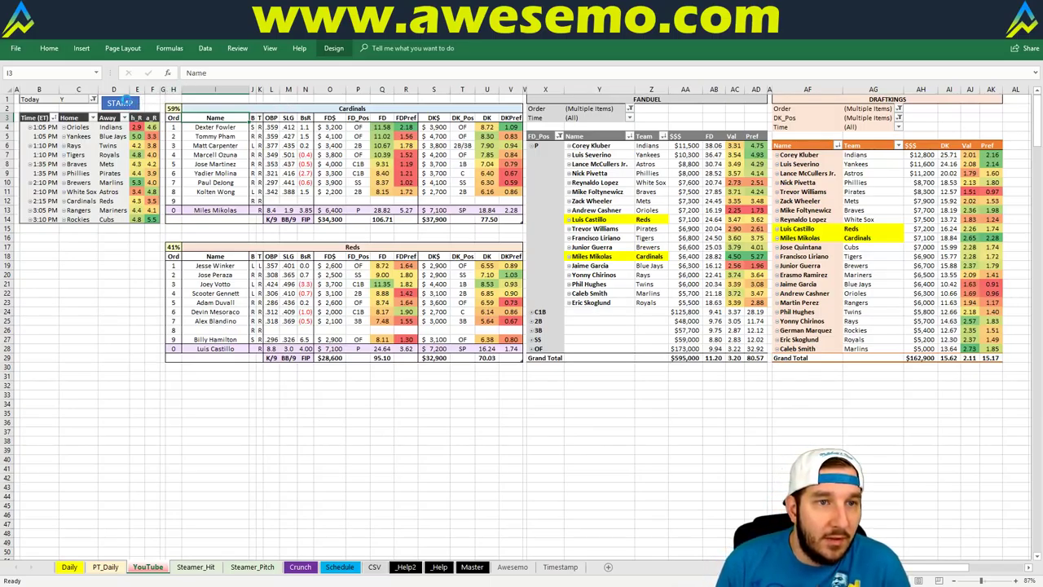
{"action": "key", "text": "Up"}
{"action": "key", "text": "Up"}
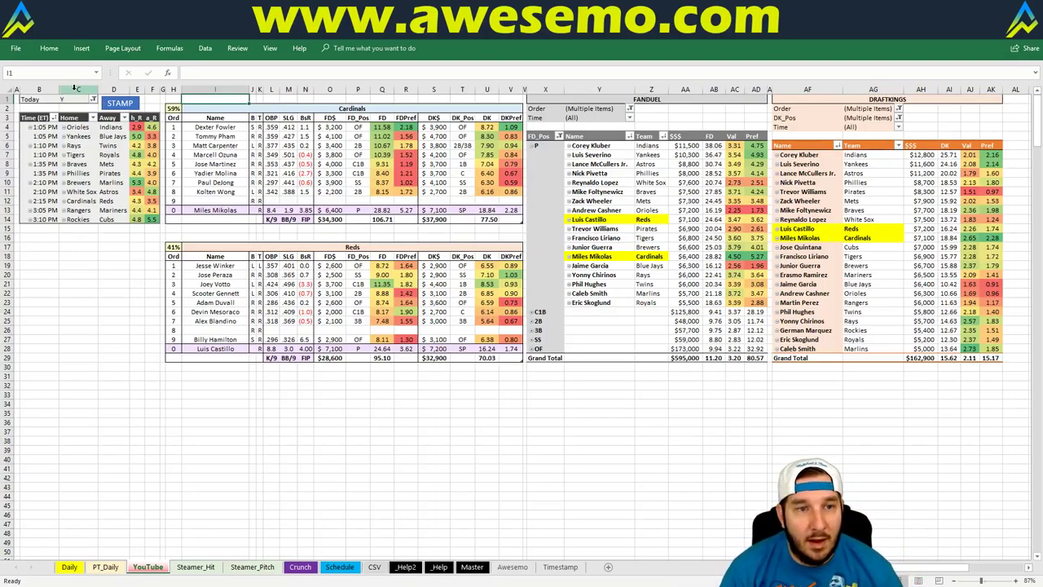
Change the home team in the matchup heading to Rangers and review the DraftKings projections against the Mariners.
{"action": "left_click", "coordinate": [353, 105]}
{"action": "left_click_drag", "start_coordinate": [353, 104], "coordinate": [357, 109]}
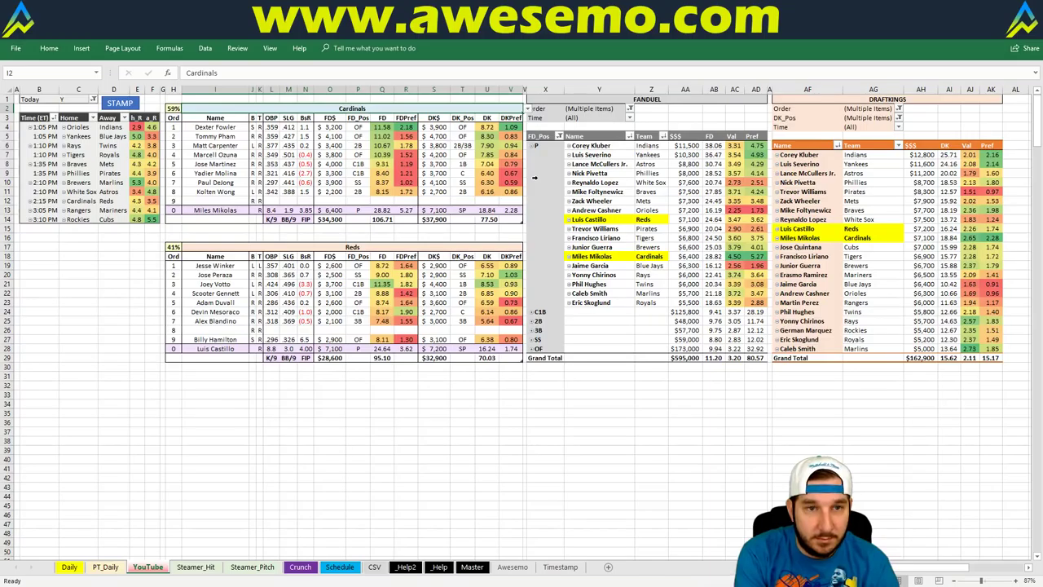
{"action": "type", "text": "Rangers"}
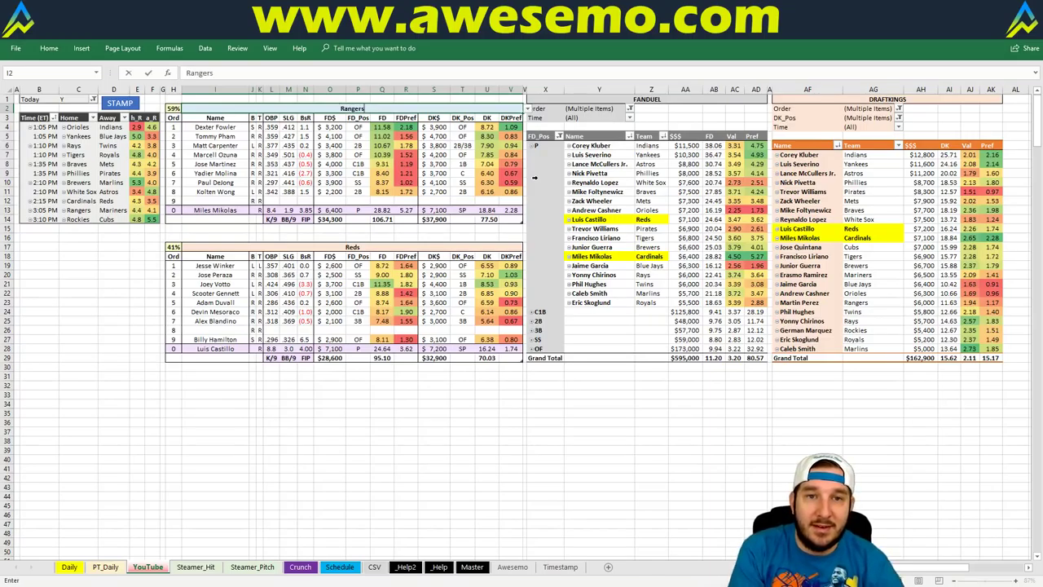
{"action": "key", "text": "Return"}
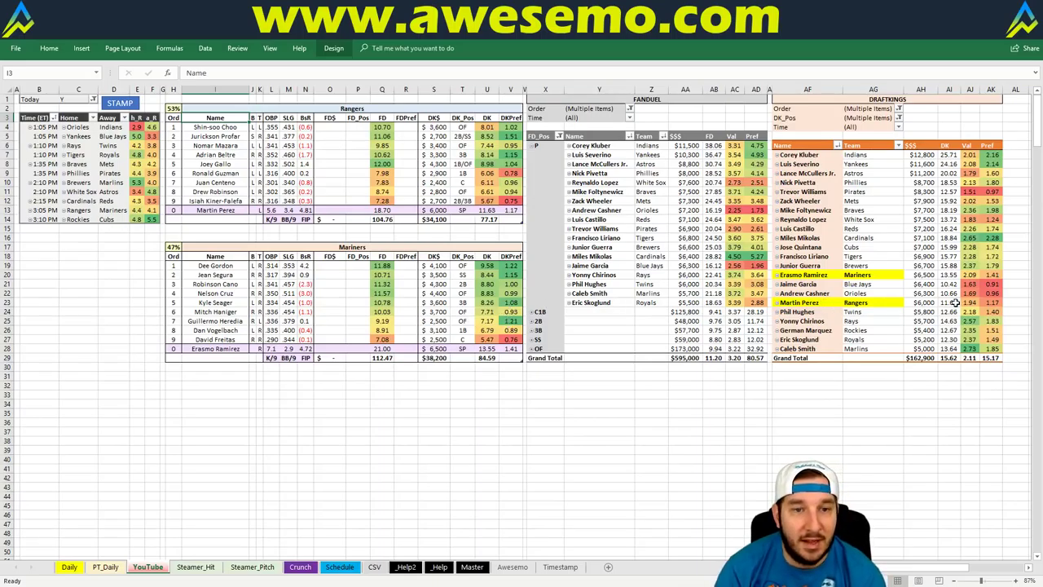
{"action": "mouse_move", "coordinate": [955, 303]}
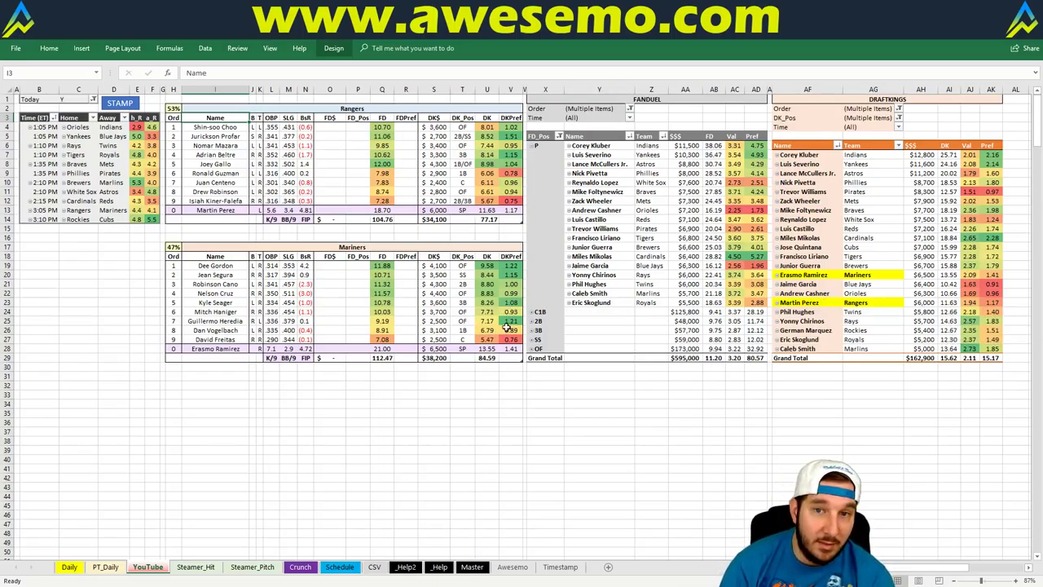
{"action": "mouse_move", "coordinate": [743, 318]}
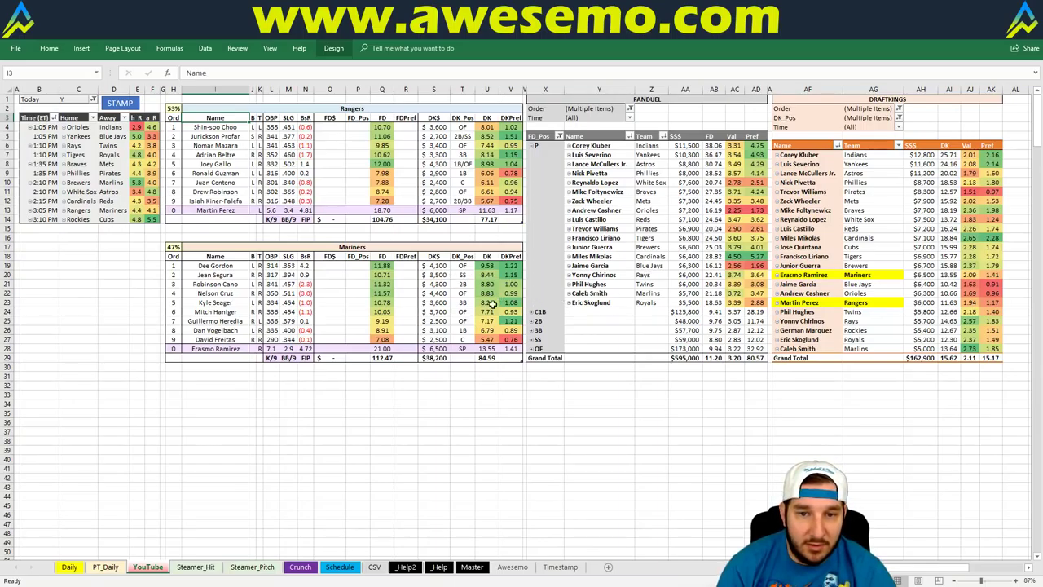
Change the home team in the matchup heading to Rockies to load the game against the Cubs.
{"action": "left_click", "coordinate": [349, 108]}
{"action": "type", "text": "Rockies"}
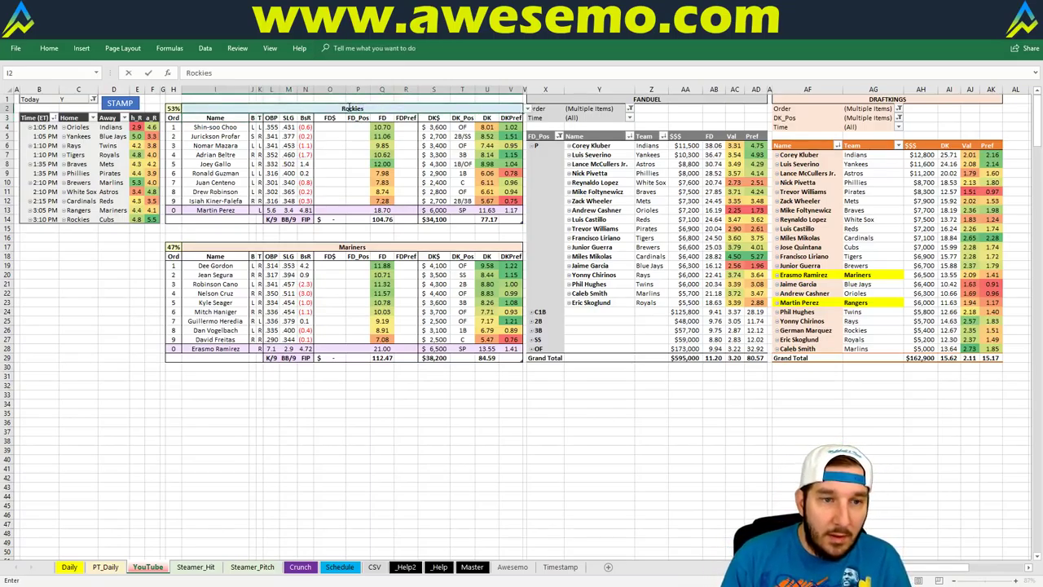
{"action": "key", "text": "Return"}
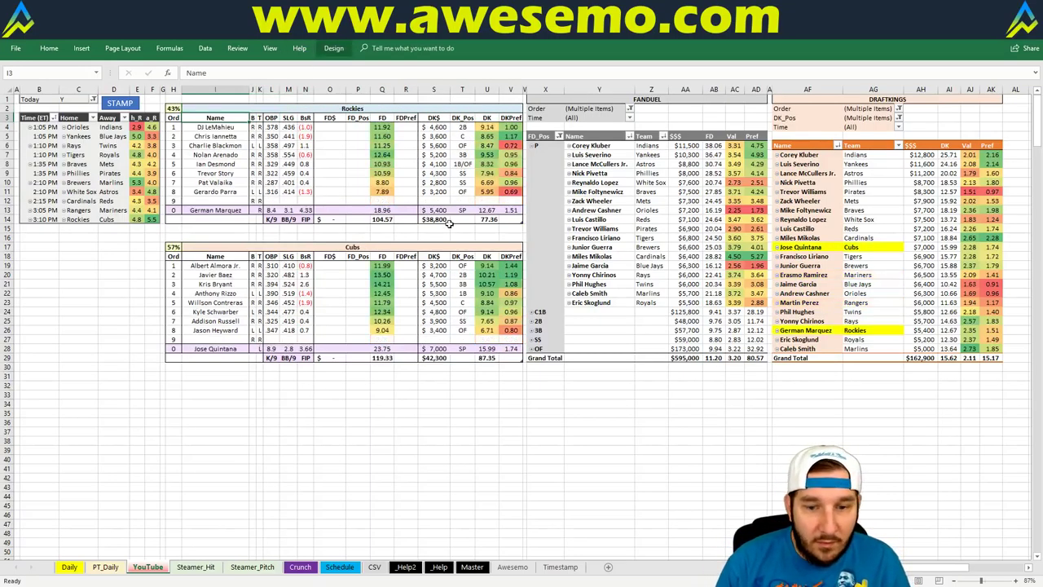
Check the logged games on the Timestamp sheet, then stamp the Rockies game from the YouTube sheet.
{"action": "left_click", "coordinate": [561, 568]}
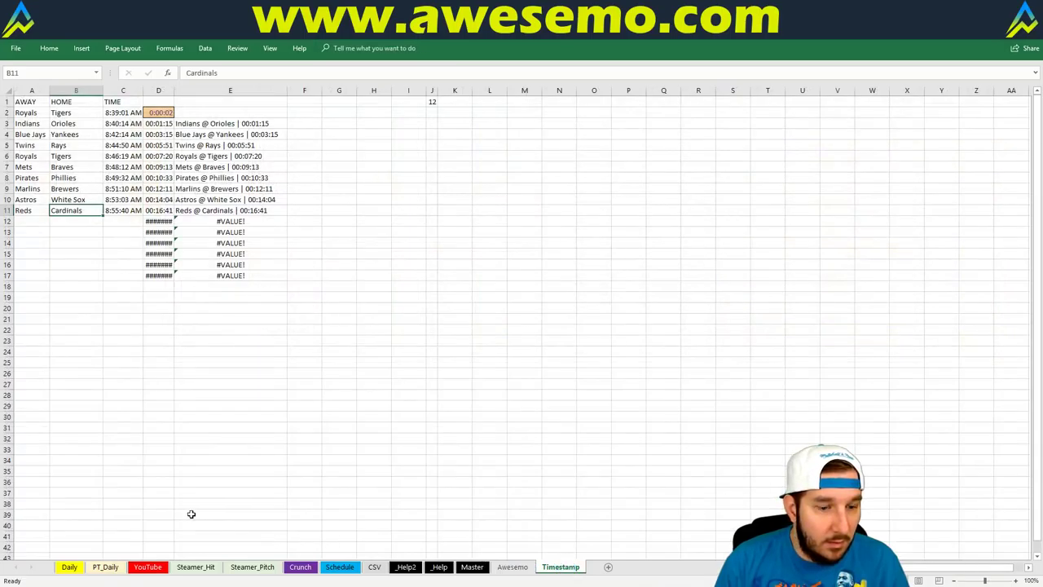
{"action": "left_click", "coordinate": [147, 567]}
{"action": "left_click", "coordinate": [114, 106]}
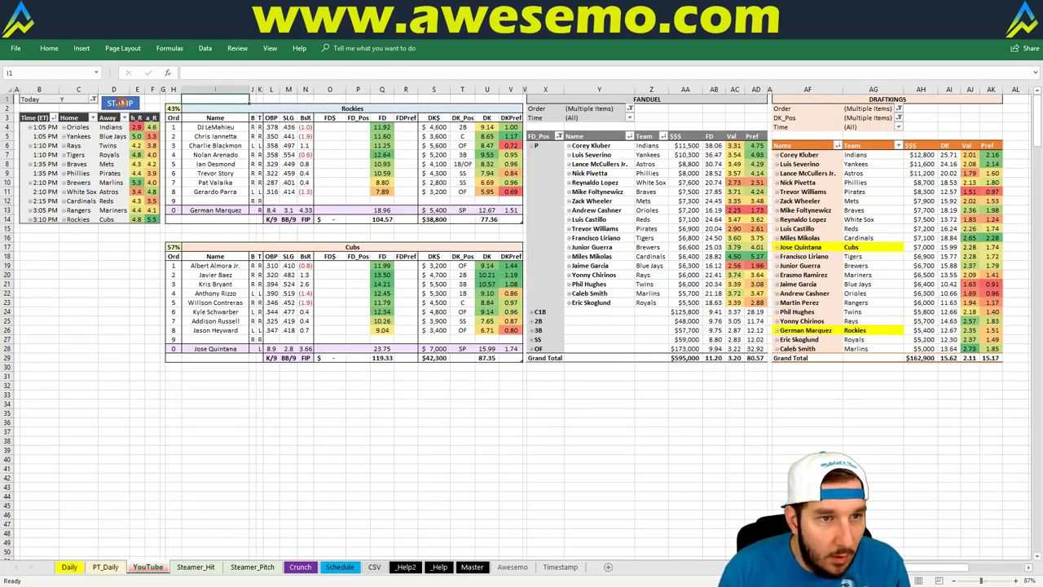
Switch to the FantasyCruncher DraftKings lineups in the browser and filter the used-players list to pitchers.
{"action": "left_click", "coordinate": [45, 529]}
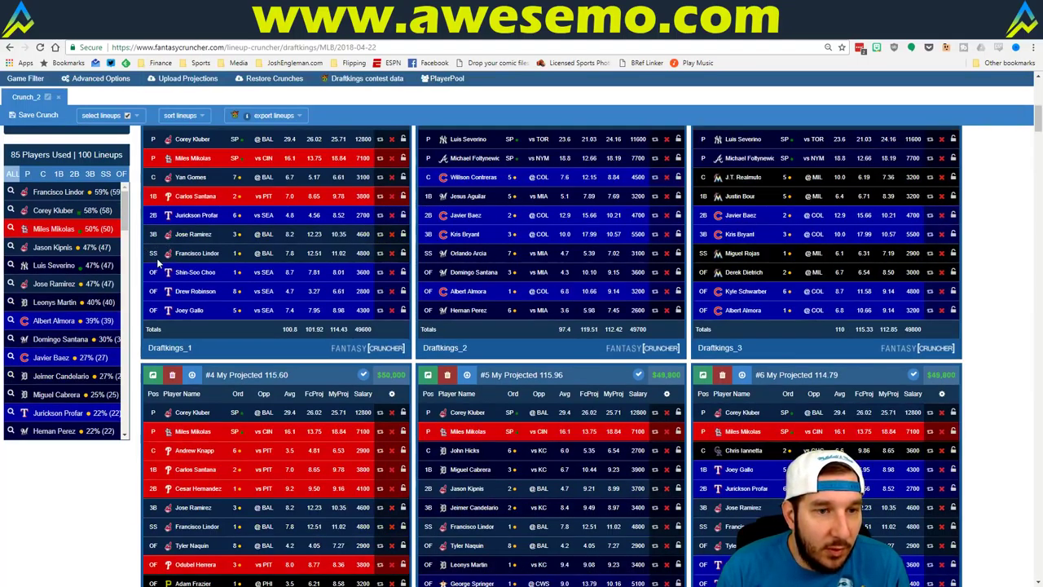
{"action": "scroll", "coordinate": [146, 263], "scroll_direction": "up", "scroll_amount": 1}
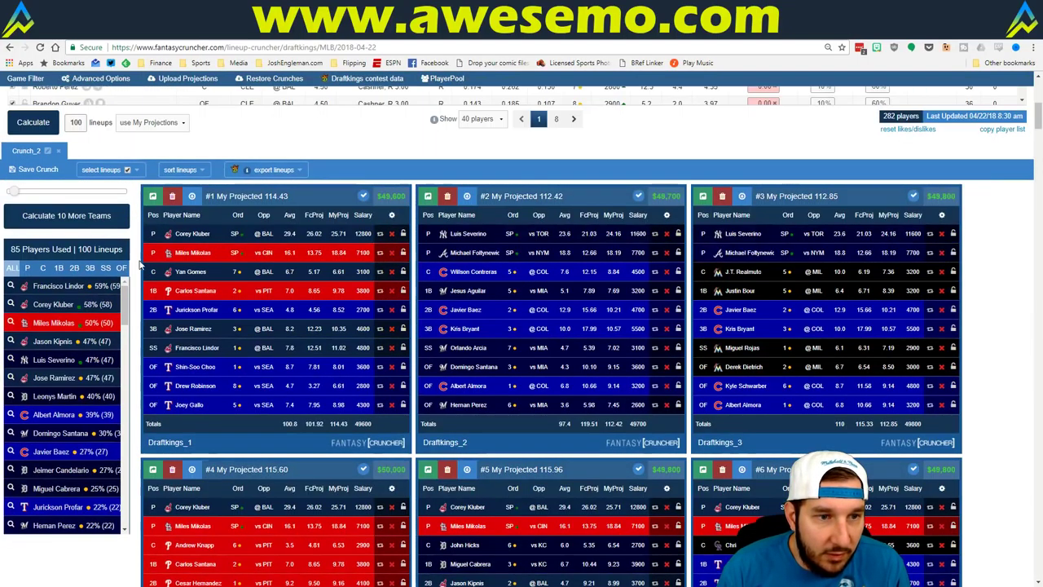
{"action": "left_click", "coordinate": [27, 269]}
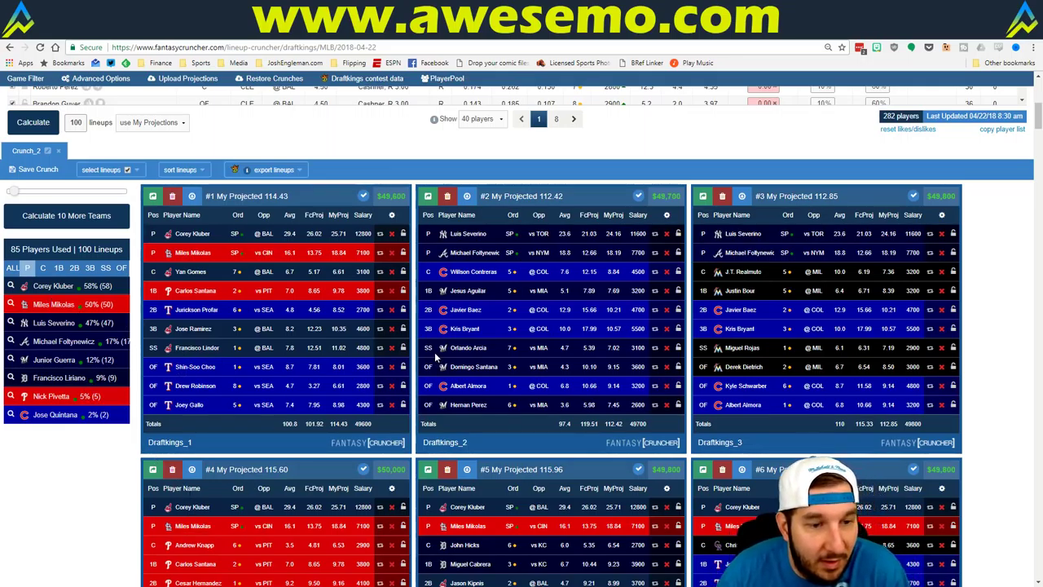
{"action": "mouse_move", "coordinate": [147, 586]}
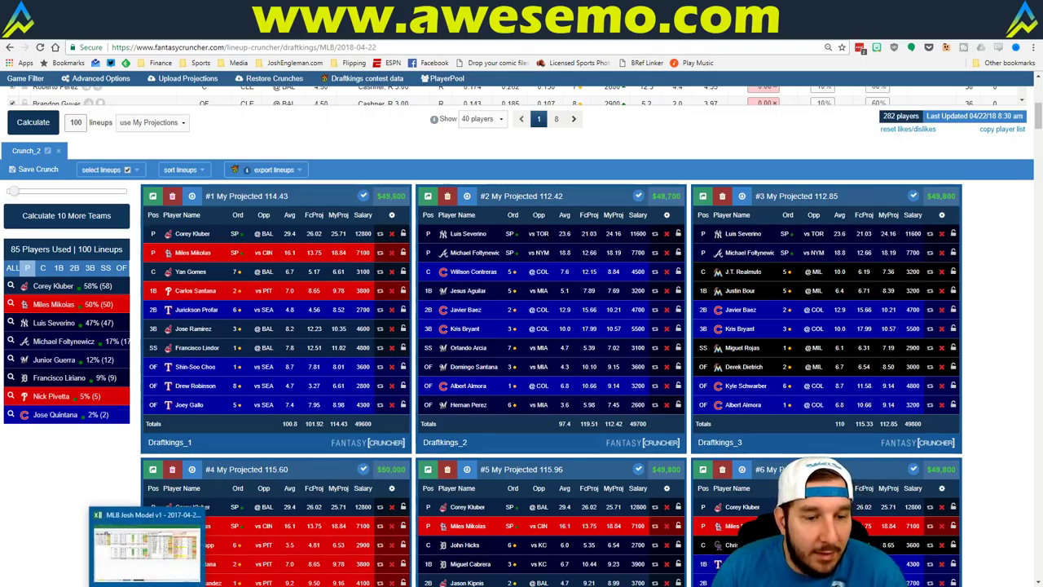
{"action": "left_click", "coordinate": [147, 545]}
{"action": "key", "text": "alt+Tab"}
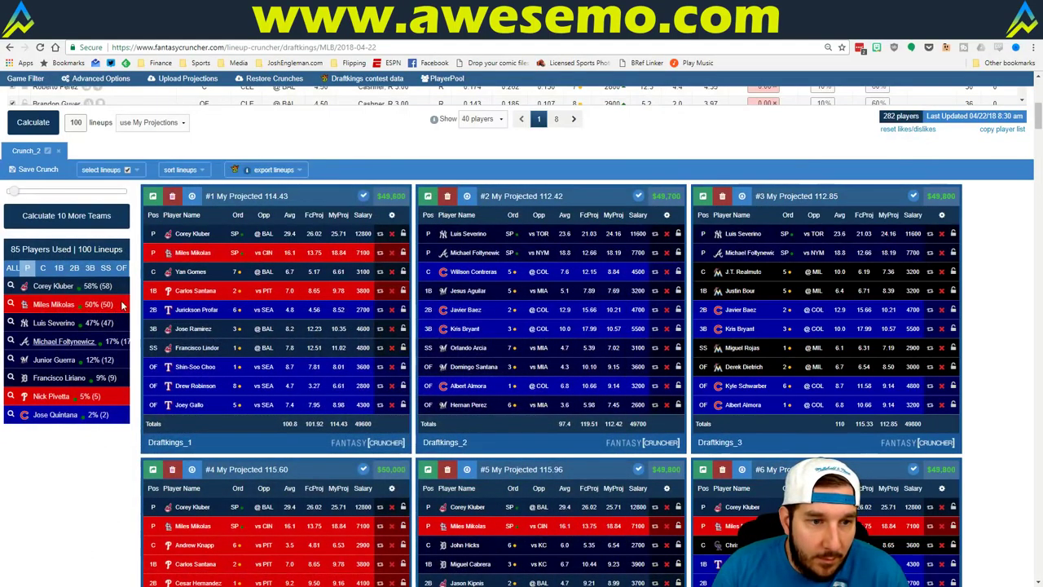
Show all positions in the DraftKings used-players list and examine player exposure across the generated lineups.
{"action": "left_click", "coordinate": [12, 267]}
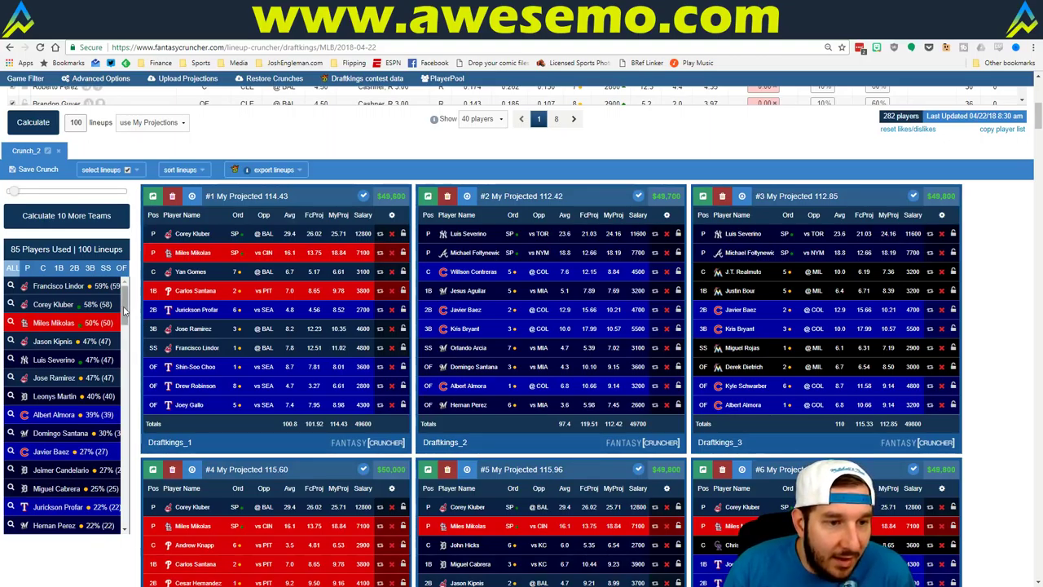
{"action": "left_click_drag", "start_coordinate": [128, 312], "coordinate": [130, 340]}
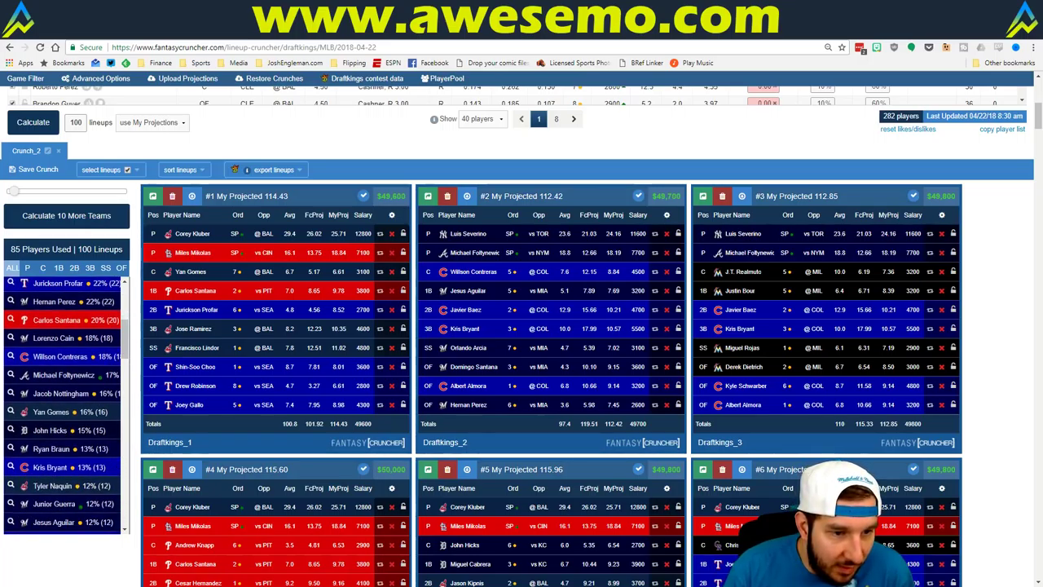
{"action": "left_click_drag", "start_coordinate": [123, 346], "coordinate": [127, 301]}
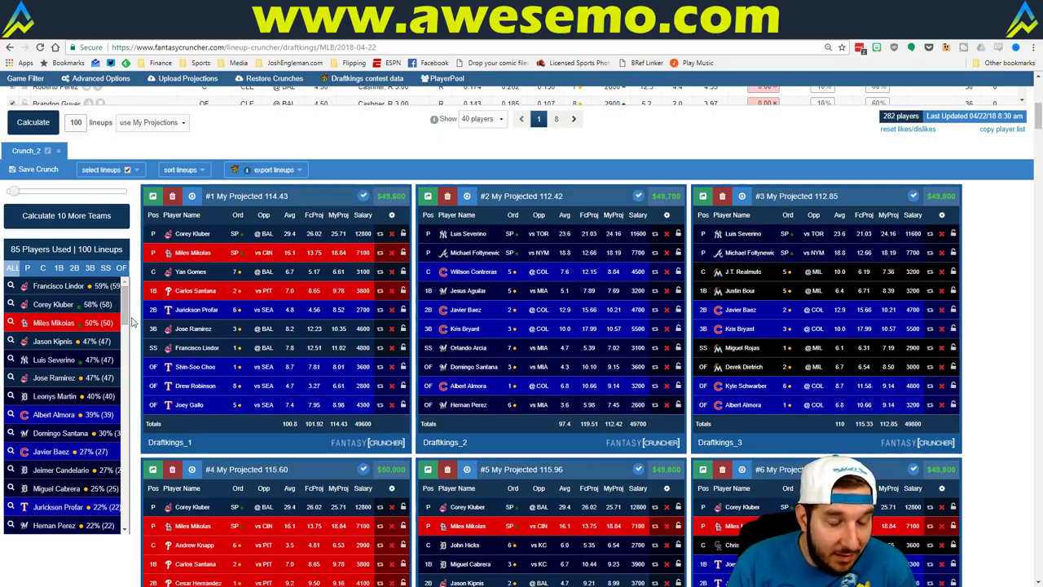
{"action": "left_click_drag", "start_coordinate": [124, 303], "coordinate": [123, 333]}
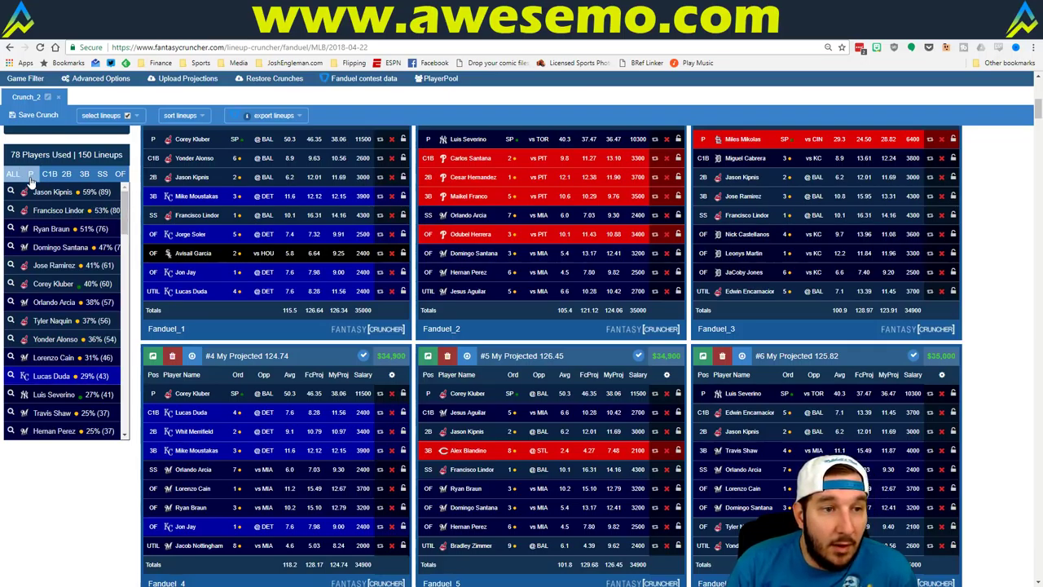
Examine the exposure of all players in the used-players list of the FanDuel lineups.
{"action": "scroll", "coordinate": [130, 212], "scroll_direction": "down", "scroll_amount": 3}
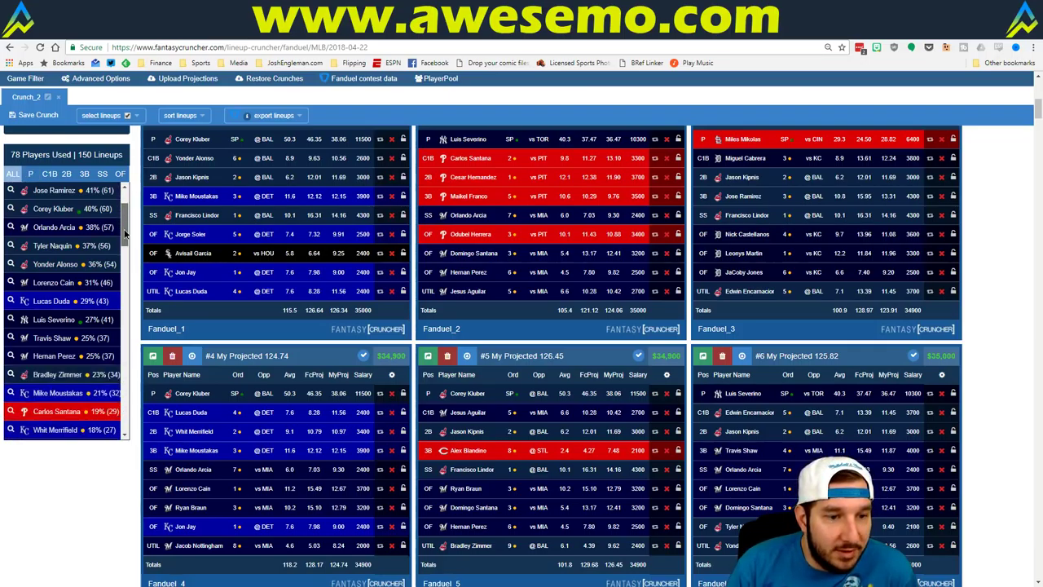
{"action": "scroll", "coordinate": [128, 211], "scroll_direction": "down", "scroll_amount": 3}
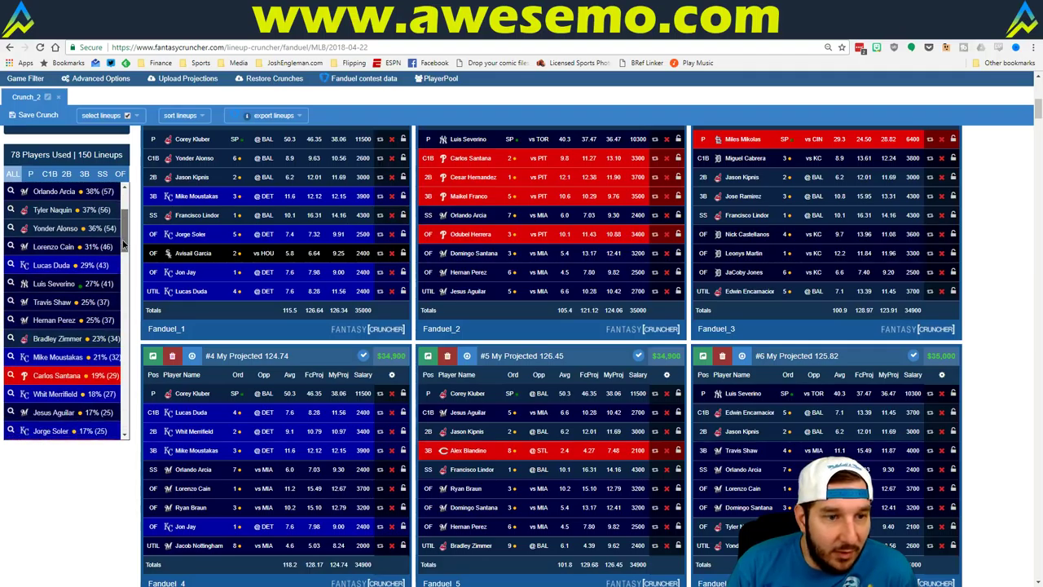
{"action": "scroll", "coordinate": [124, 240], "scroll_direction": "down", "scroll_amount": 2}
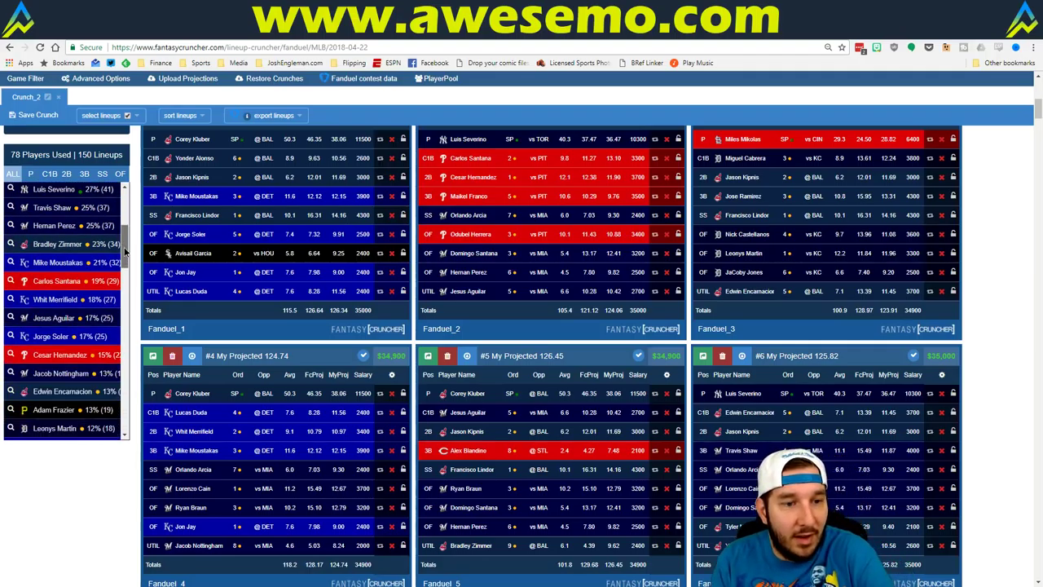
{"action": "scroll", "coordinate": [128, 224], "scroll_direction": "up", "scroll_amount": 5}
{"action": "left_click_drag", "start_coordinate": [130, 219], "coordinate": [31, 168]}
Review the FanDuel lineups with the used-players list filtered to pitchers, and return to the YouTube sheet in the Excel workbook.
{"action": "left_click", "coordinate": [31, 173]}
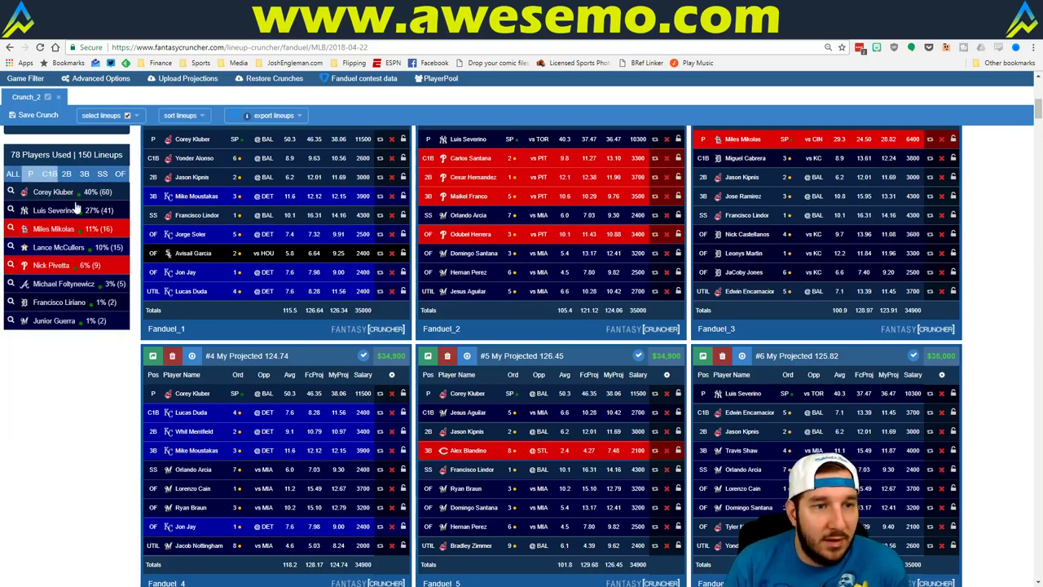
{"action": "scroll", "coordinate": [86, 410], "scroll_direction": "up", "scroll_amount": 2}
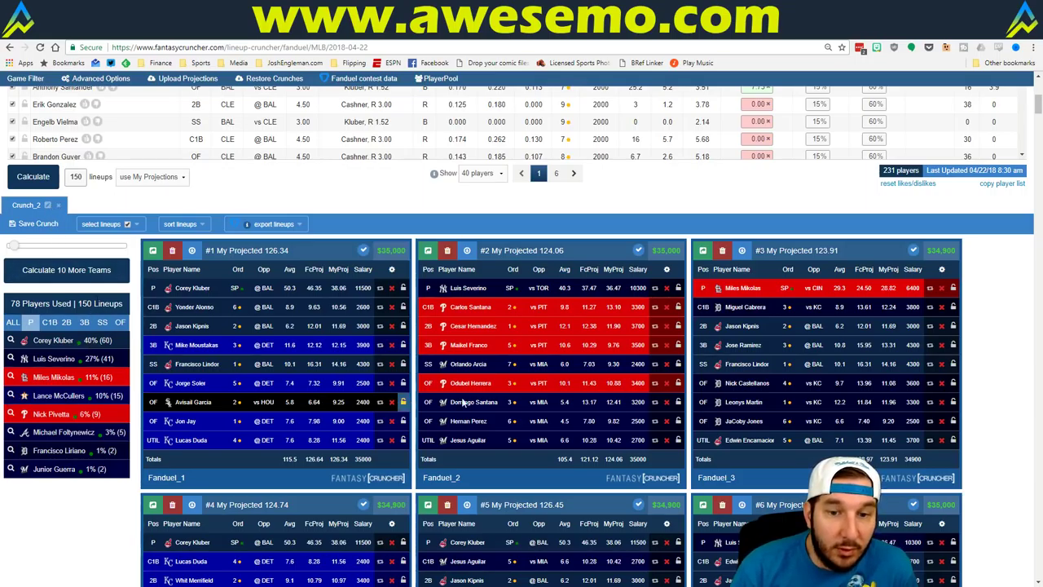
{"action": "scroll", "coordinate": [54, 527], "scroll_direction": "down", "scroll_amount": 1}
{"action": "scroll", "coordinate": [54, 527], "scroll_direction": "down", "scroll_amount": 3}
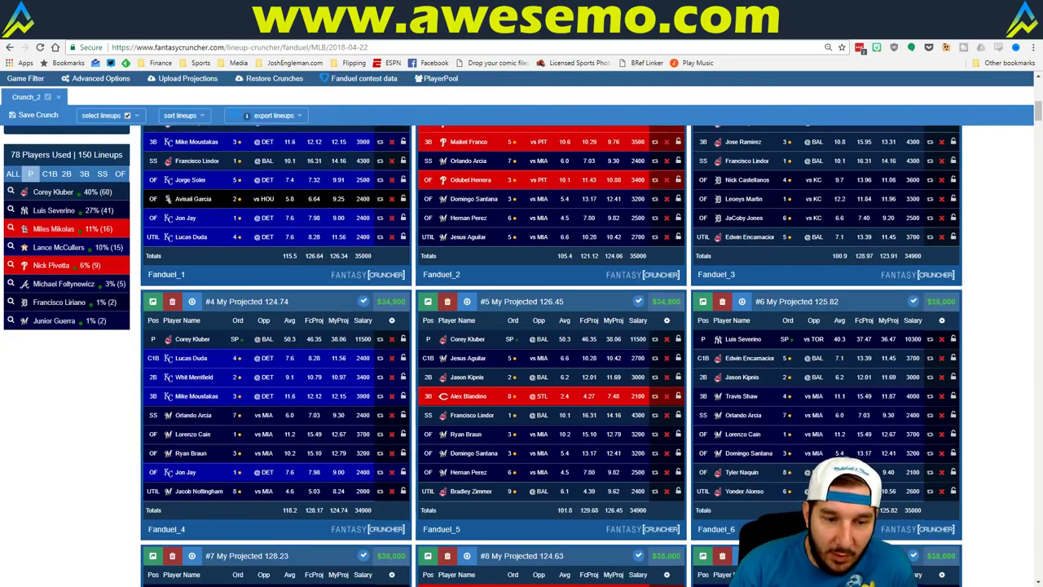
{"action": "key", "text": "alt+Tab"}
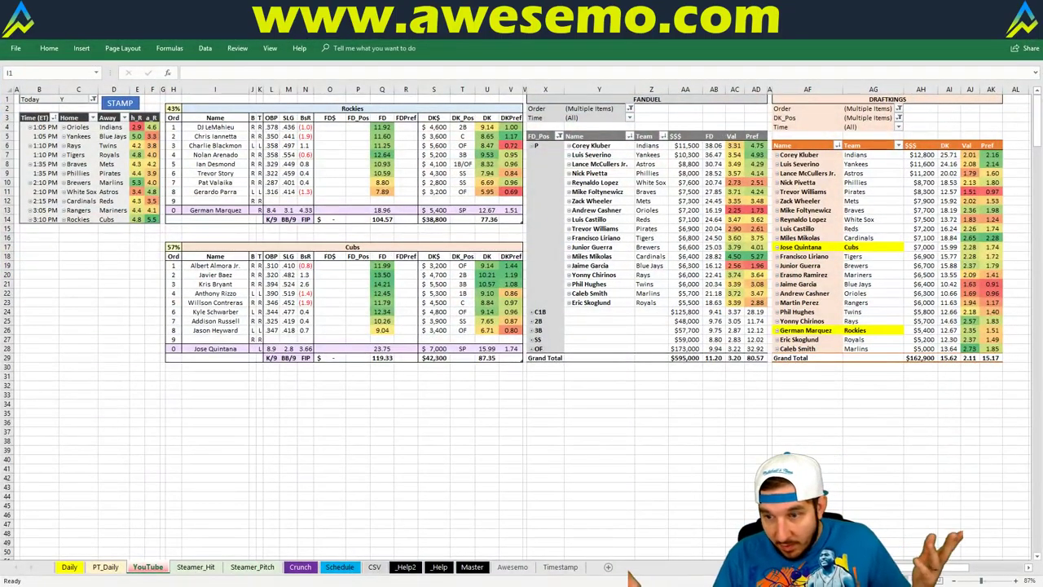